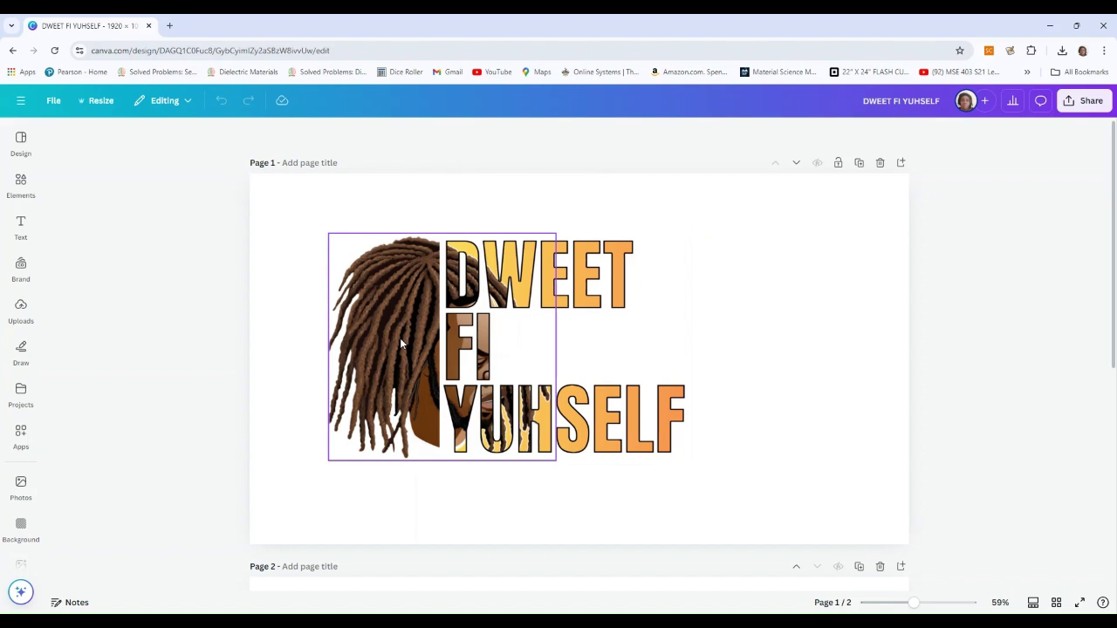
Create a new custom-size design of 1920 × 1081 px
left_click(33, 439)
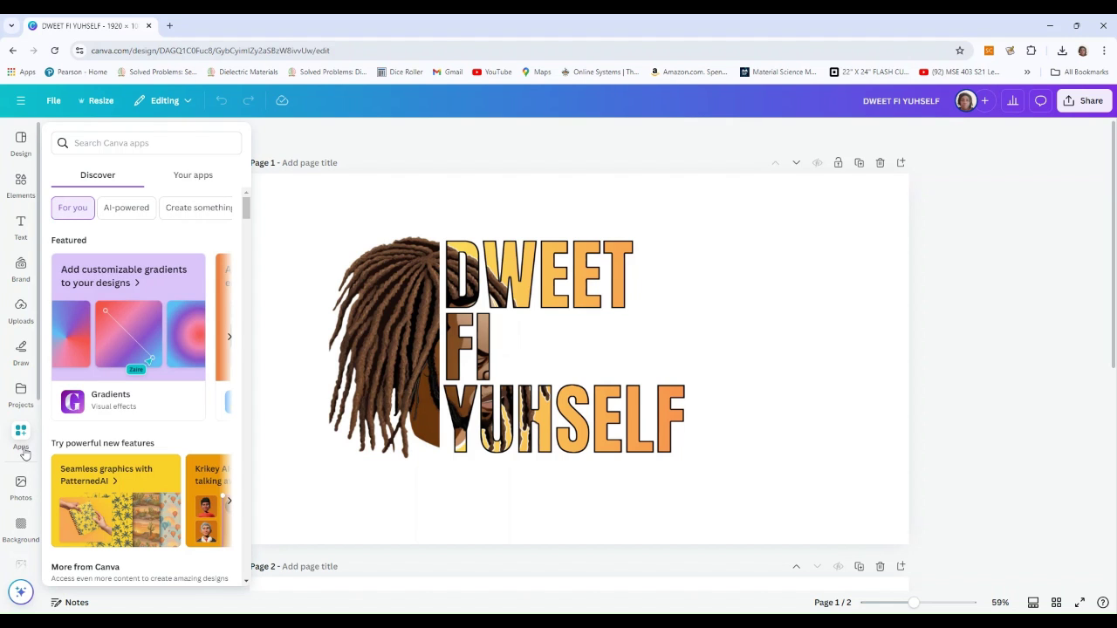
left_click(20, 100)
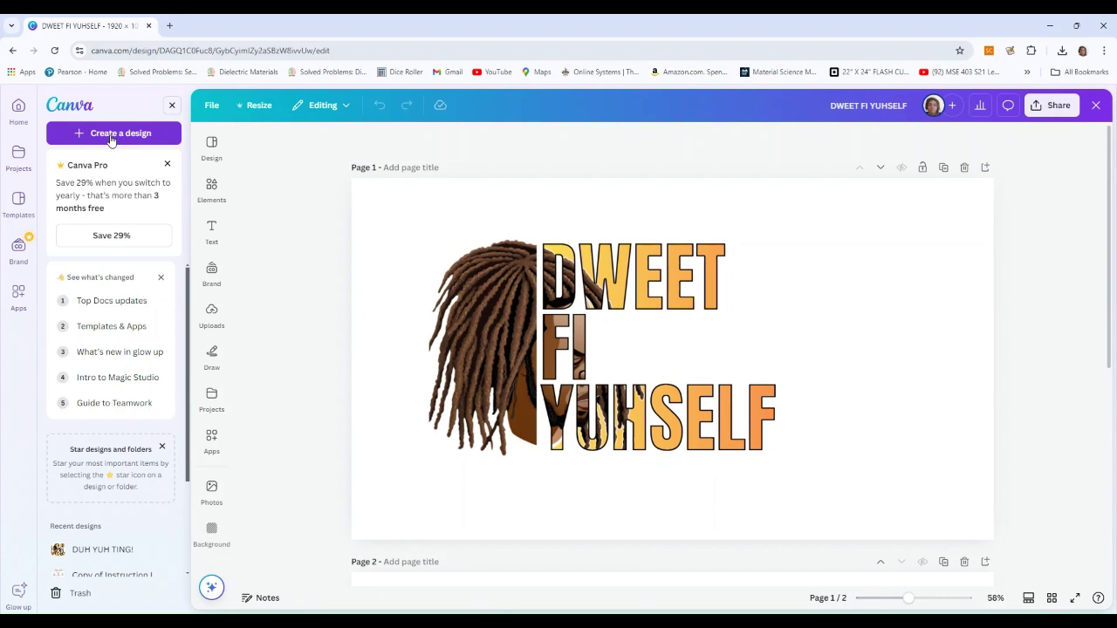
left_click(111, 136)
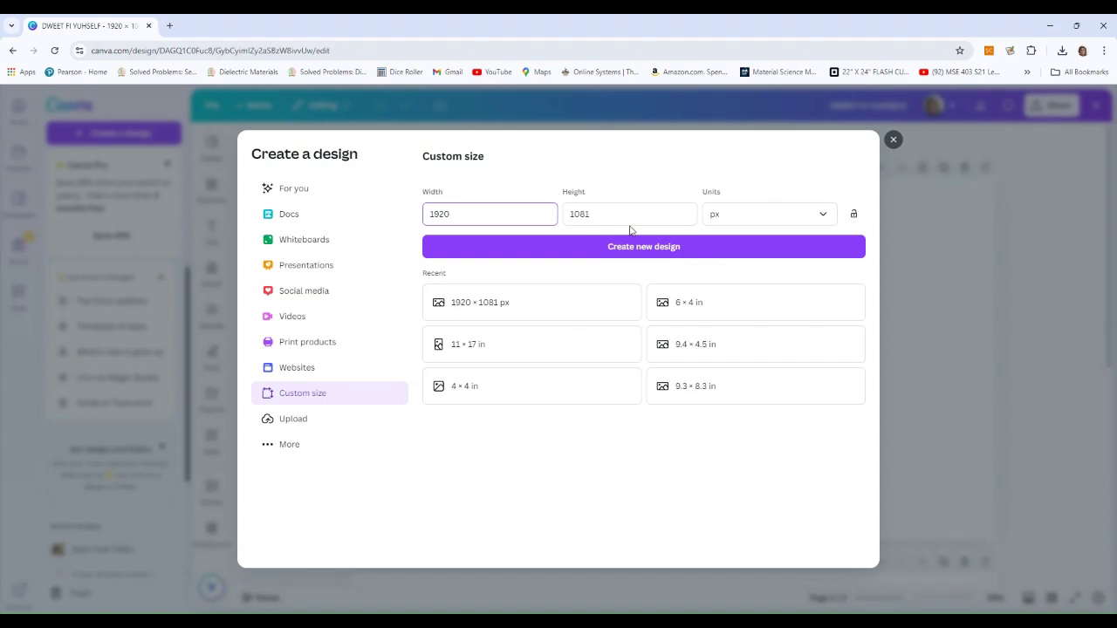
left_click(673, 251)
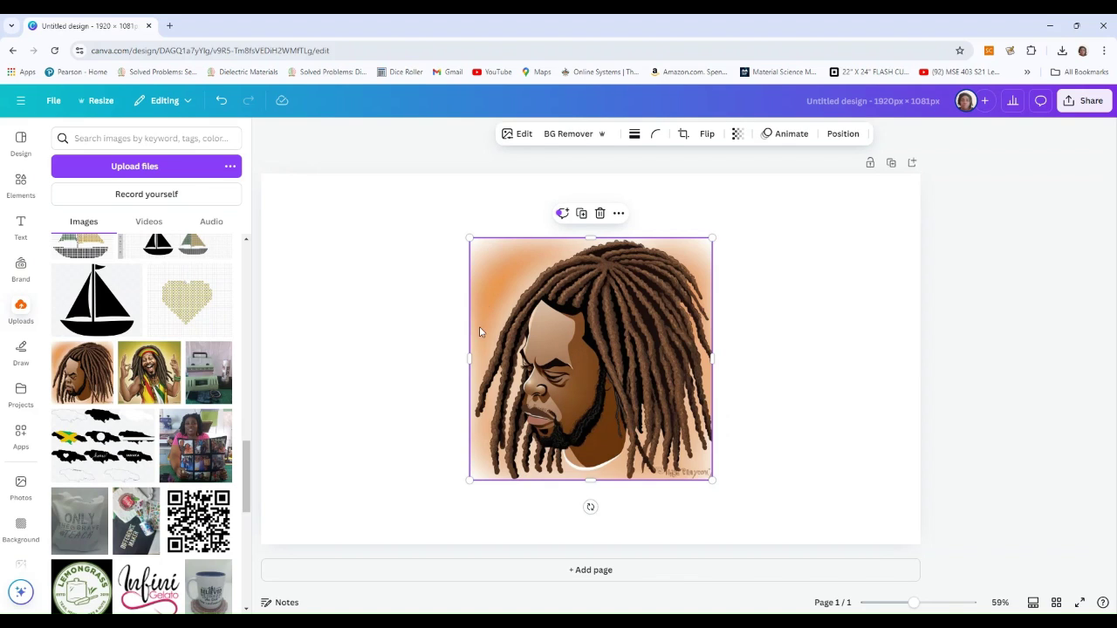
Remove the background from the dreadlocks portrait and move the portrait into the left half of the page
left_click(560, 136)
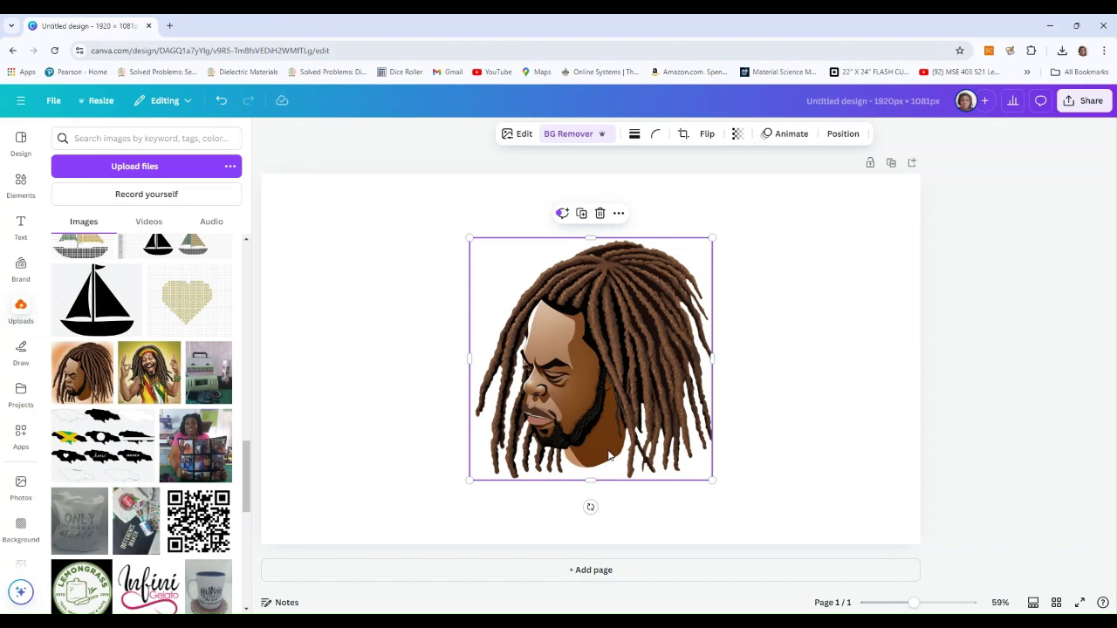
left_click_drag(610, 395, 528, 393)
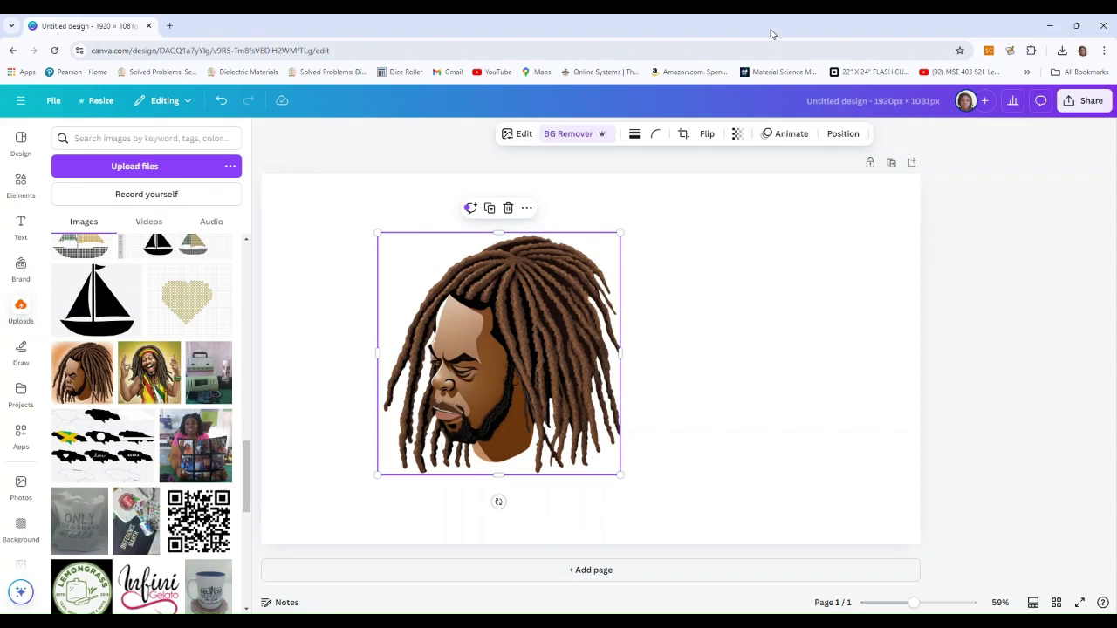
Flip the portrait horizontally so that the face looks to the right
left_click(708, 138)
left_click(717, 166)
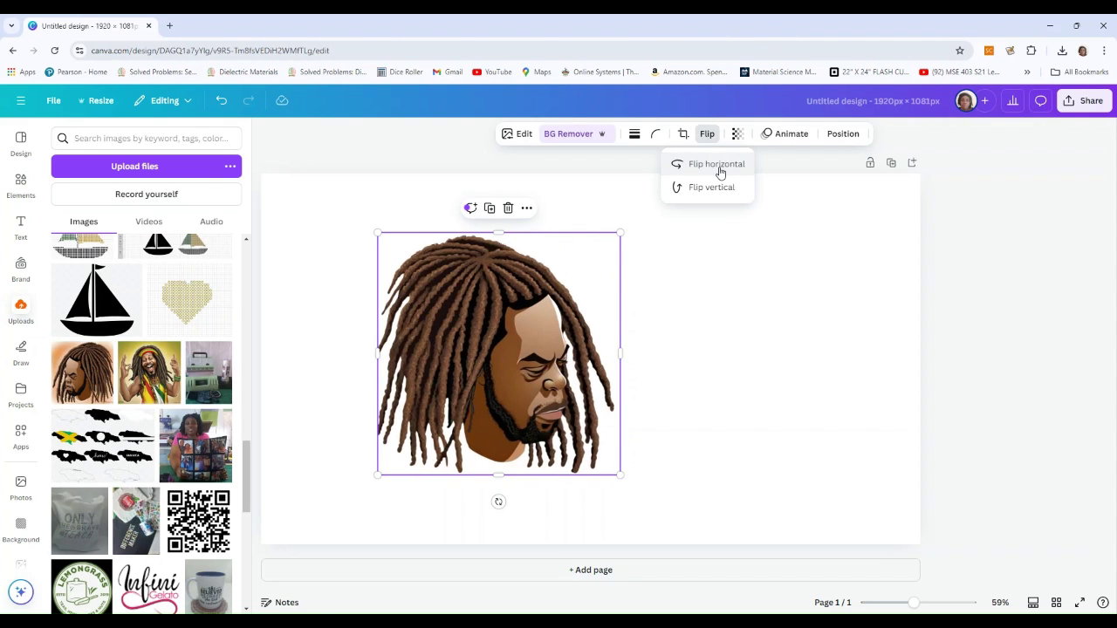
left_click(682, 360)
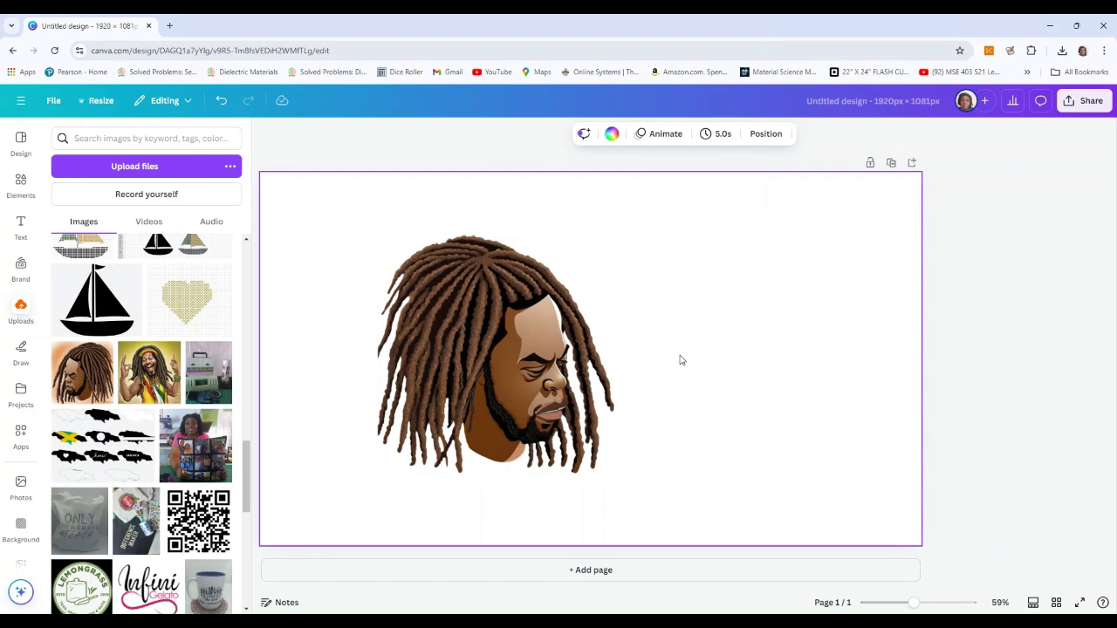
Add a heading with the text DWEET, FI and YUSELF on three separate lines
left_click(22, 229)
left_click(162, 307)
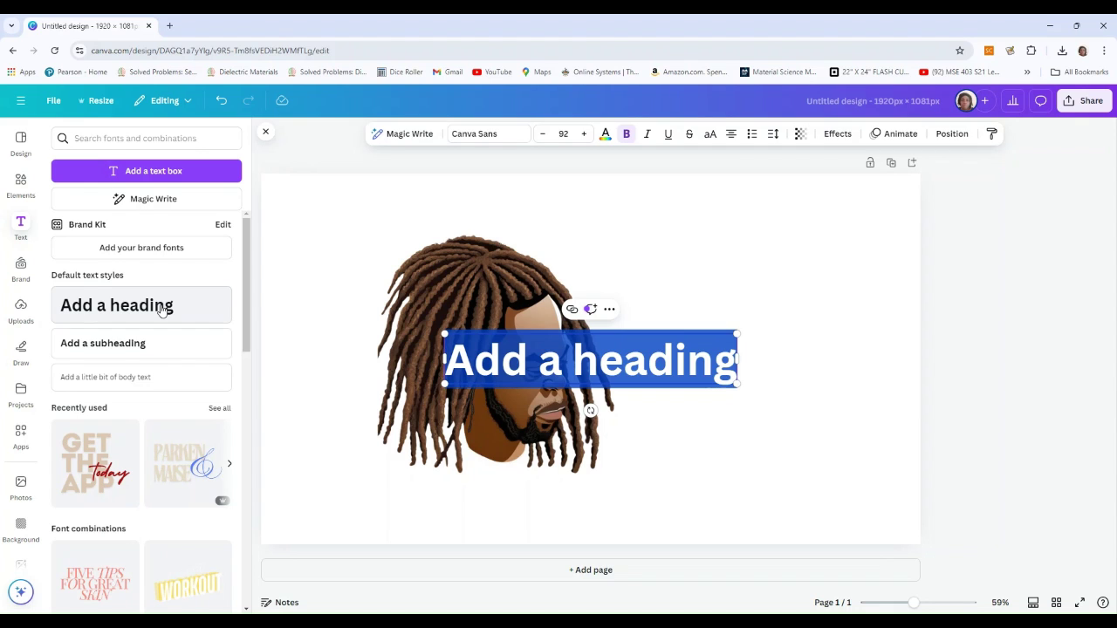
type("DWEET")
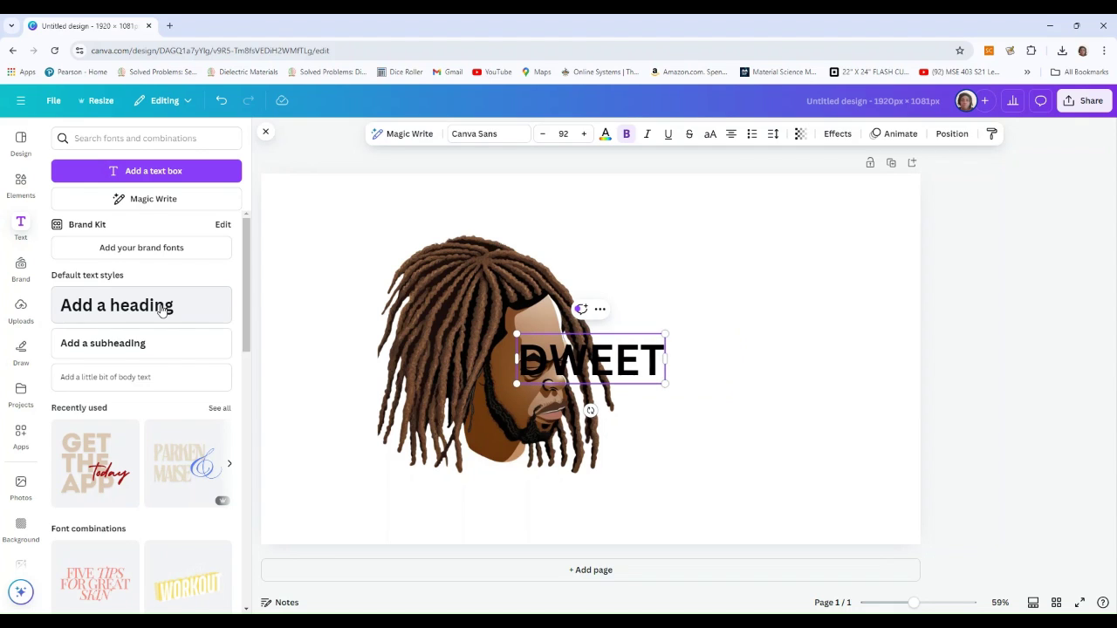
key("Return")
type("FI")
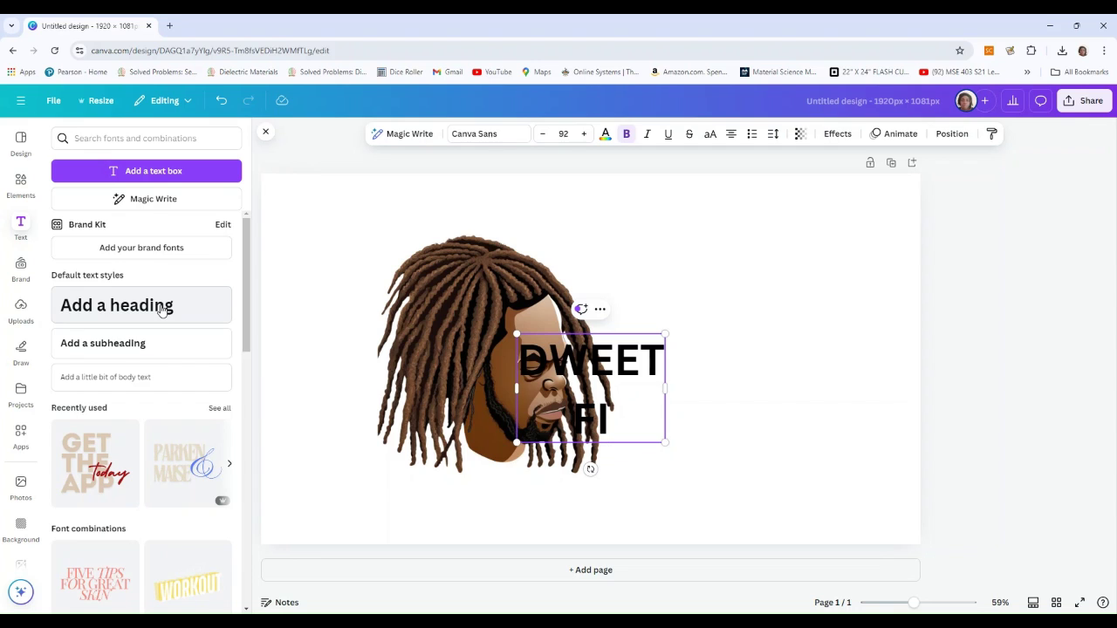
key("Return")
type("YUS")
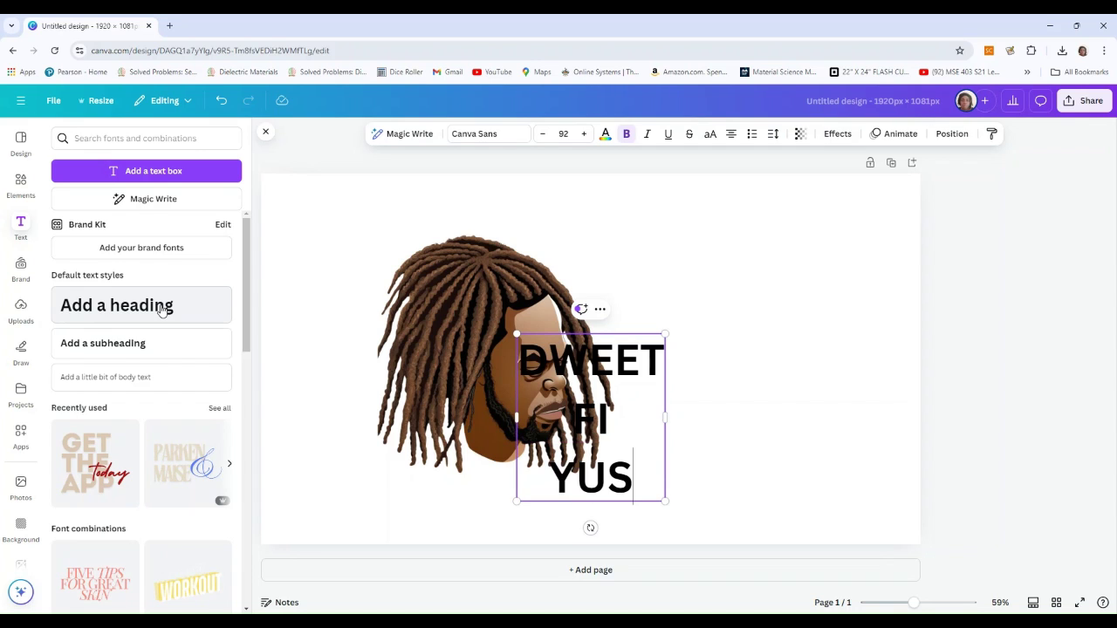
type("ELF")
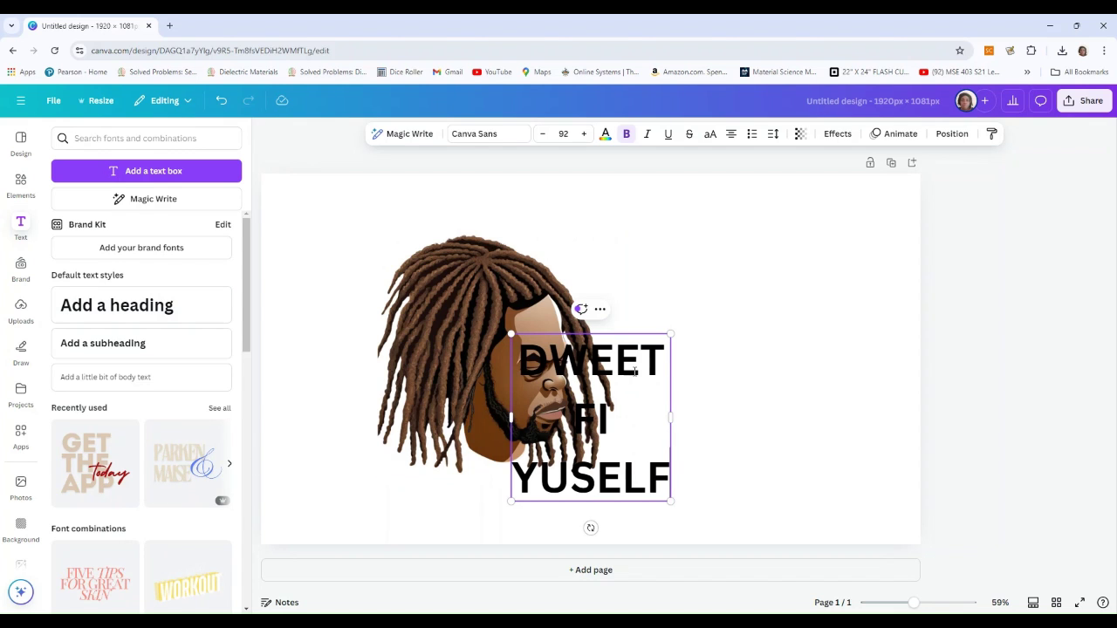
left_click(733, 358)
Move the heading up over the front of the face and left-align all three of its lines
left_click_drag(633, 366, 663, 316)
left_click(641, 319)
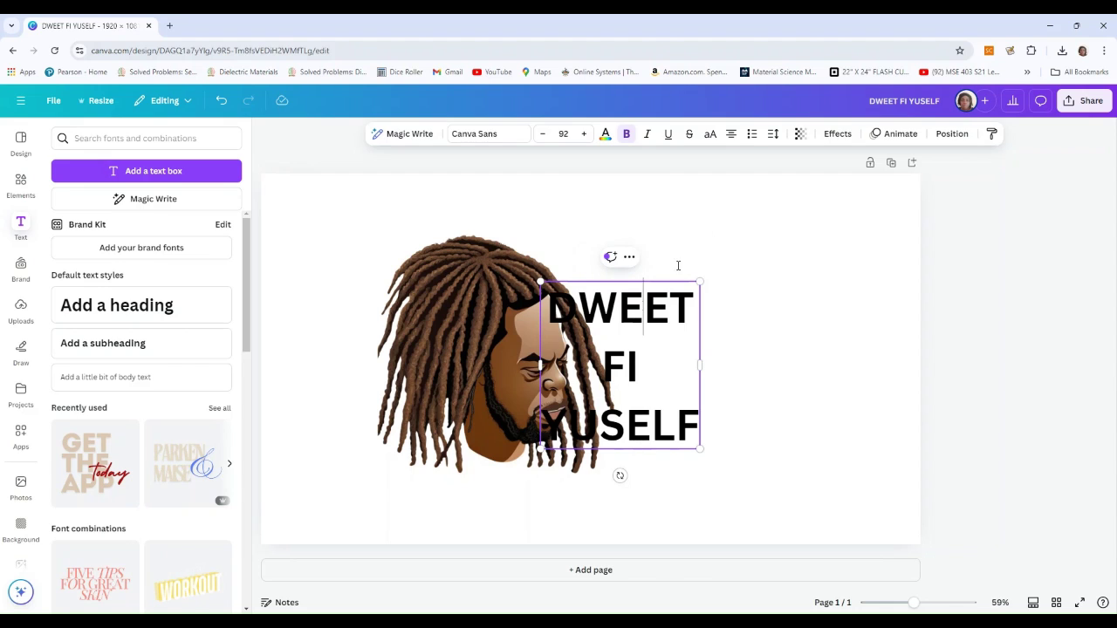
left_click(731, 138)
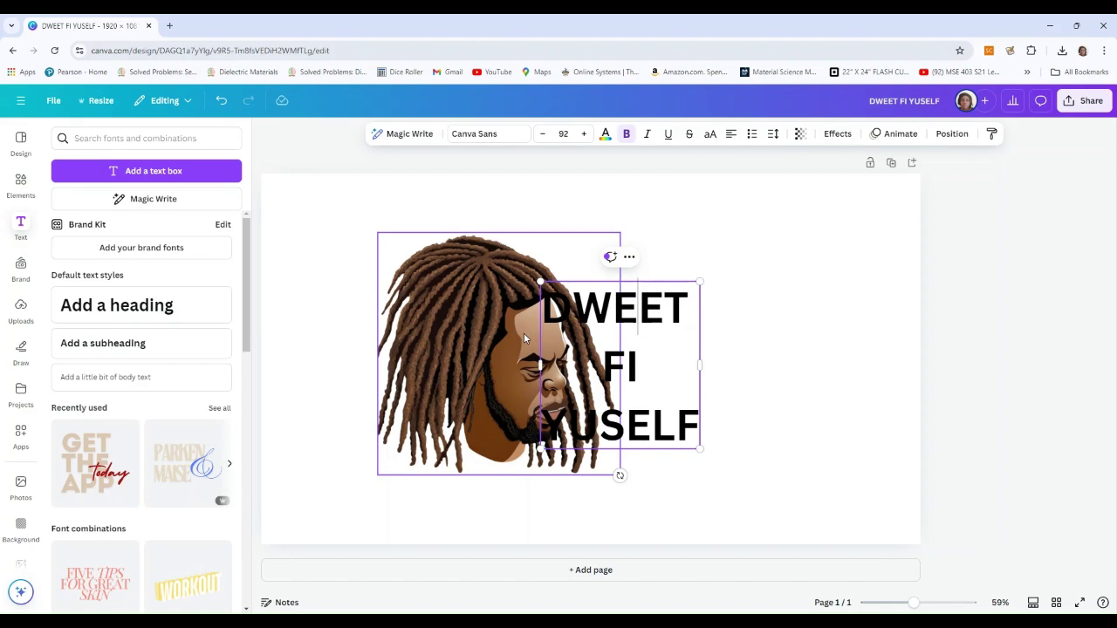
double_click(602, 363)
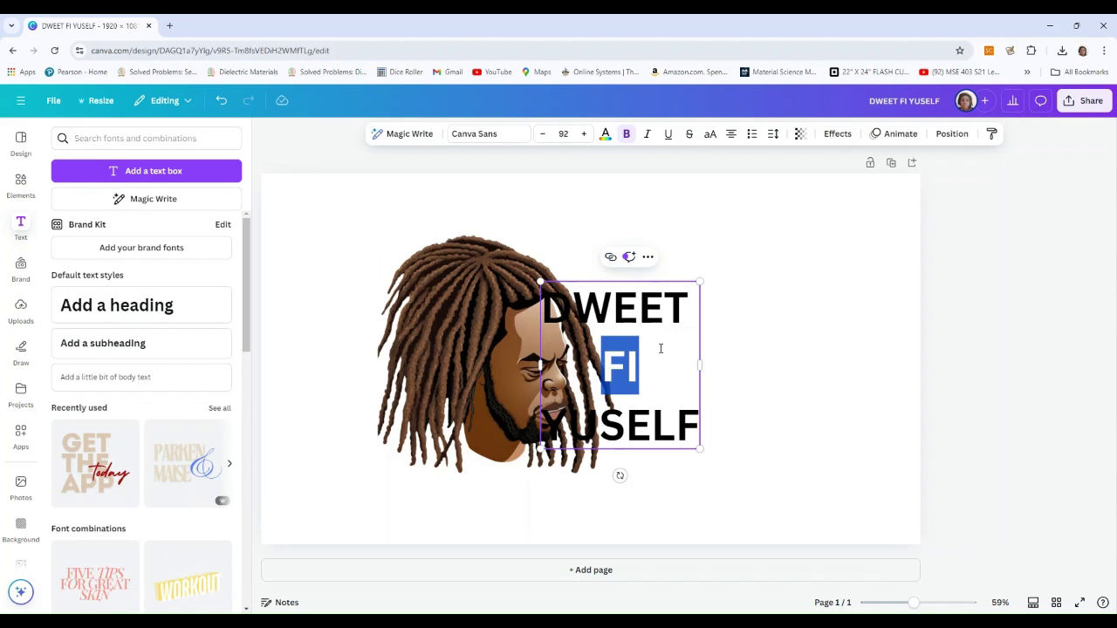
left_click(731, 138)
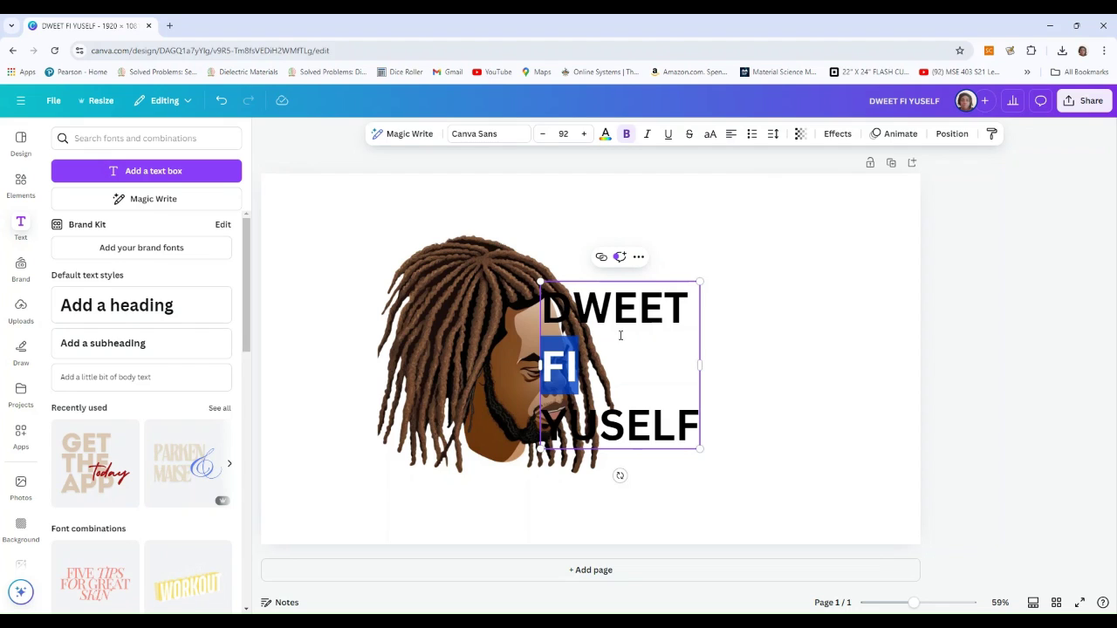
left_click(666, 374)
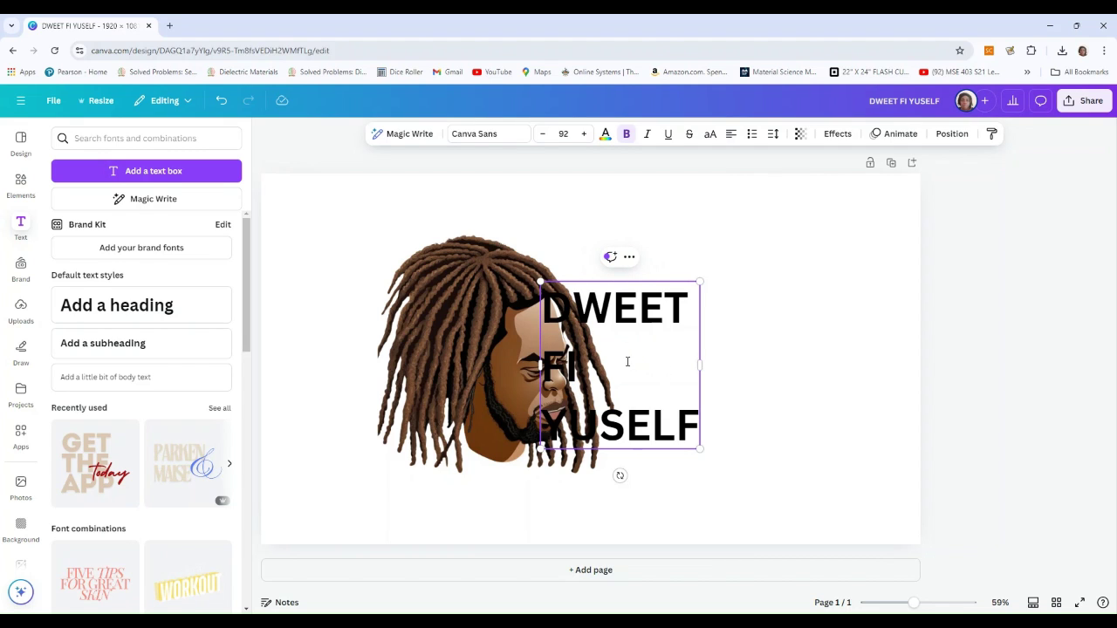
left_click(762, 323)
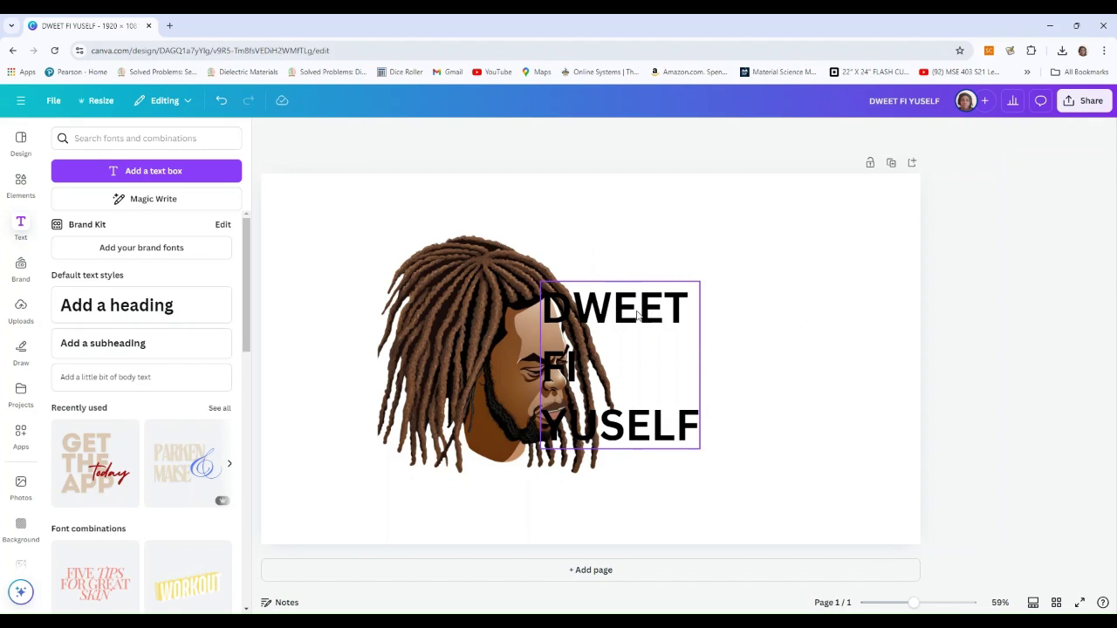
Move the heading to the middle of the head and enlarge it to font size 140 to span the portrait's height
left_click_drag(635, 315, 598, 267)
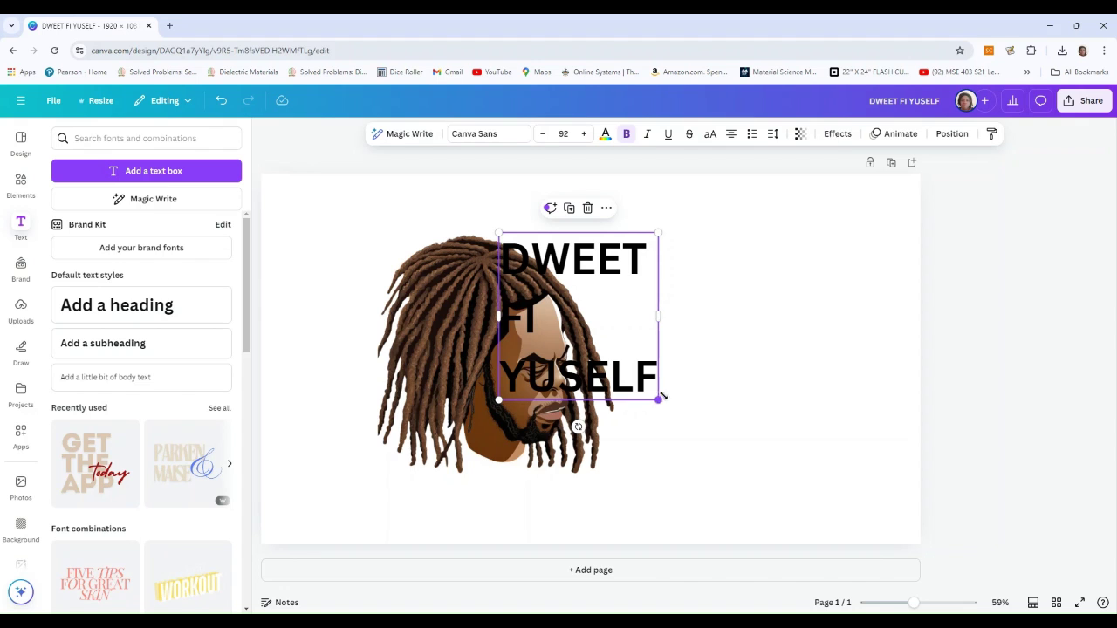
left_click_drag(658, 400, 711, 513)
left_click_drag(650, 463, 649, 456)
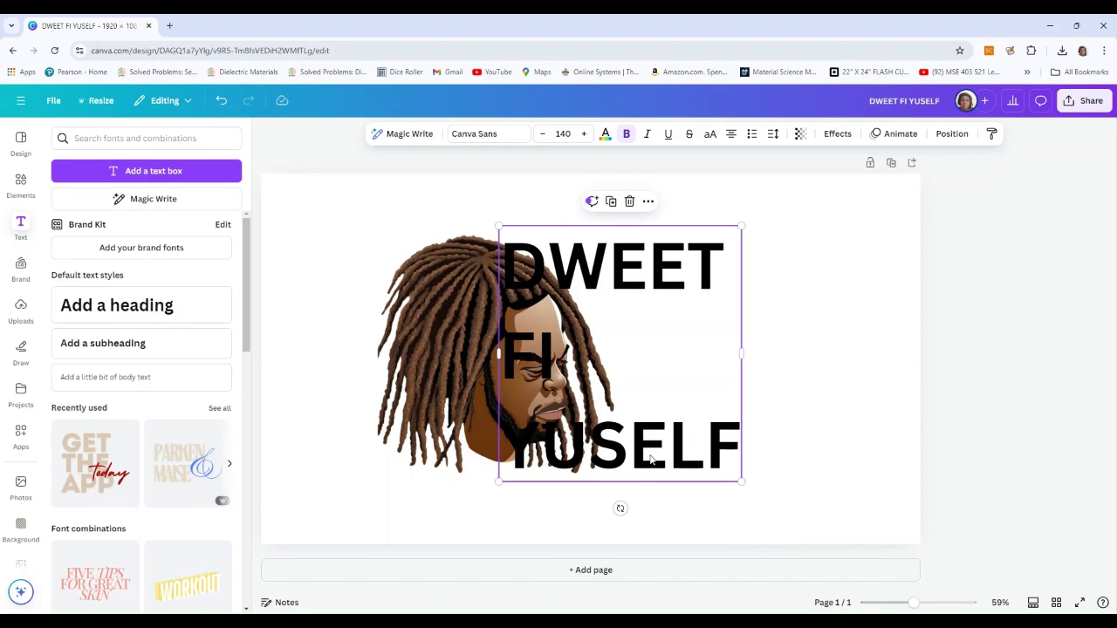
Turn off bold for the heading and change its font to Anton
left_click(626, 137)
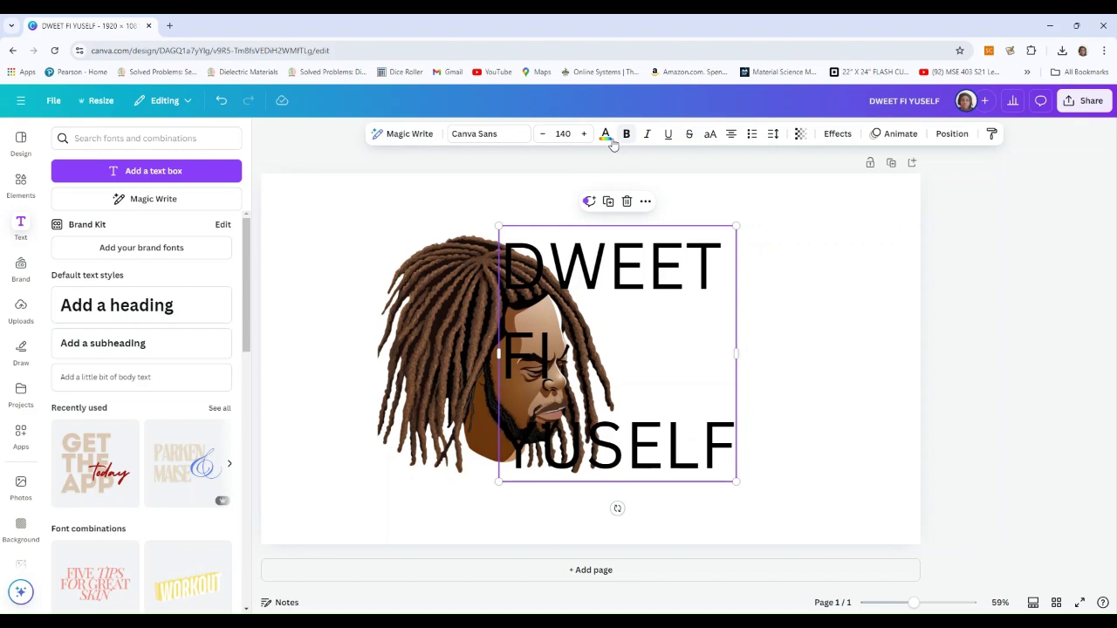
left_click(497, 143)
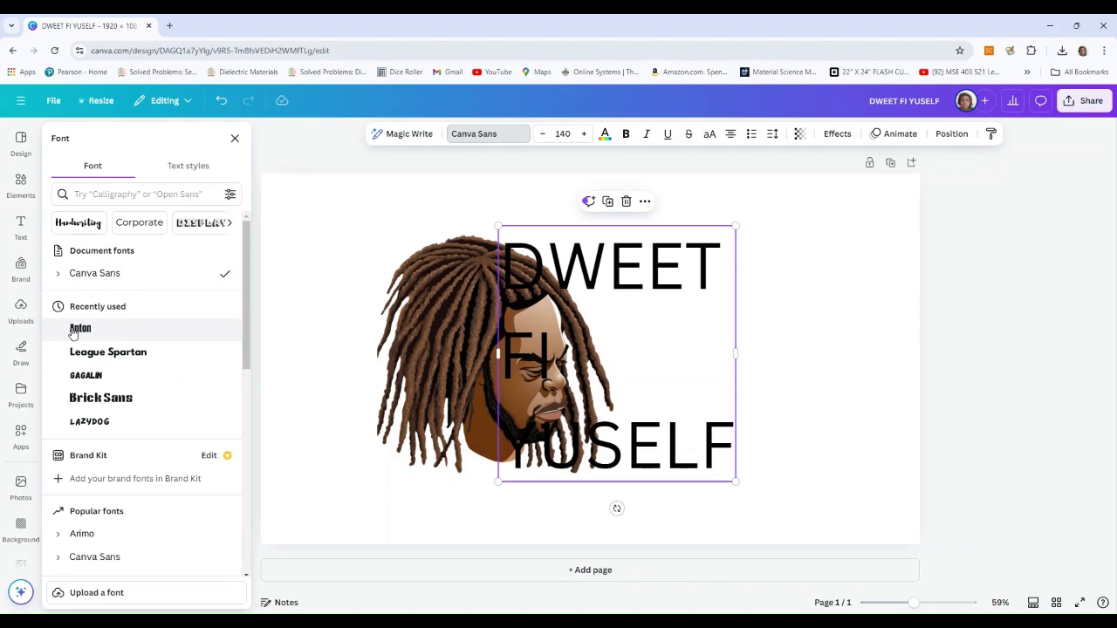
left_click(80, 331)
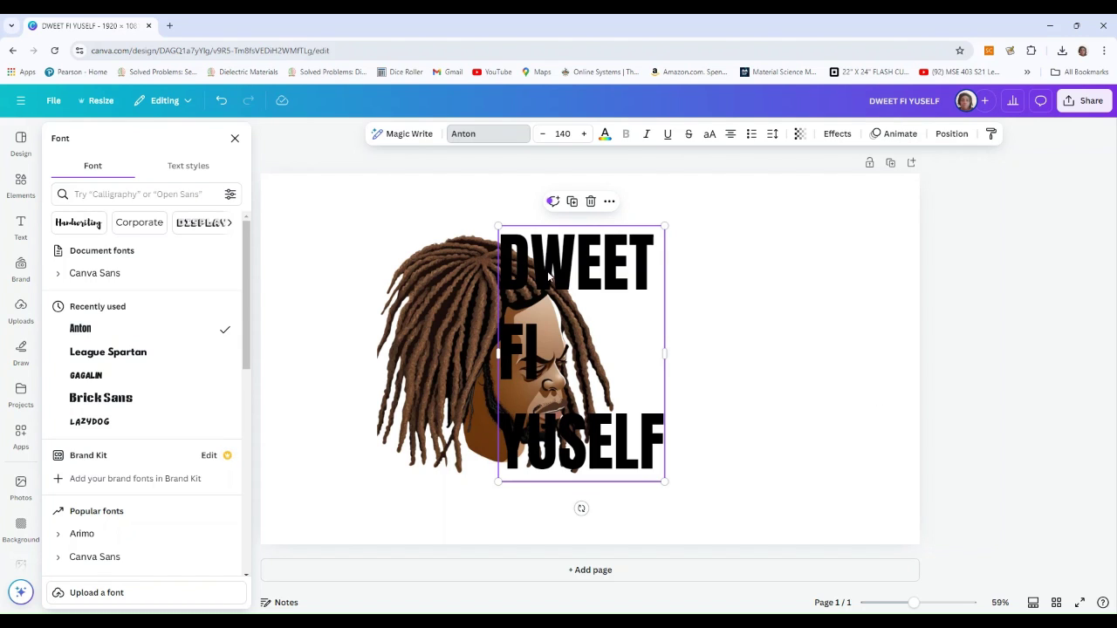
Resize the heading to font size 137 and position it over the front half of the head, with its left edge at the head's middle
mouse_move(563, 284)
left_mouse_down()
mouse_move(588, 289)
mouse_move(579, 273)
mouse_move(581, 284)
left_mouse_up()
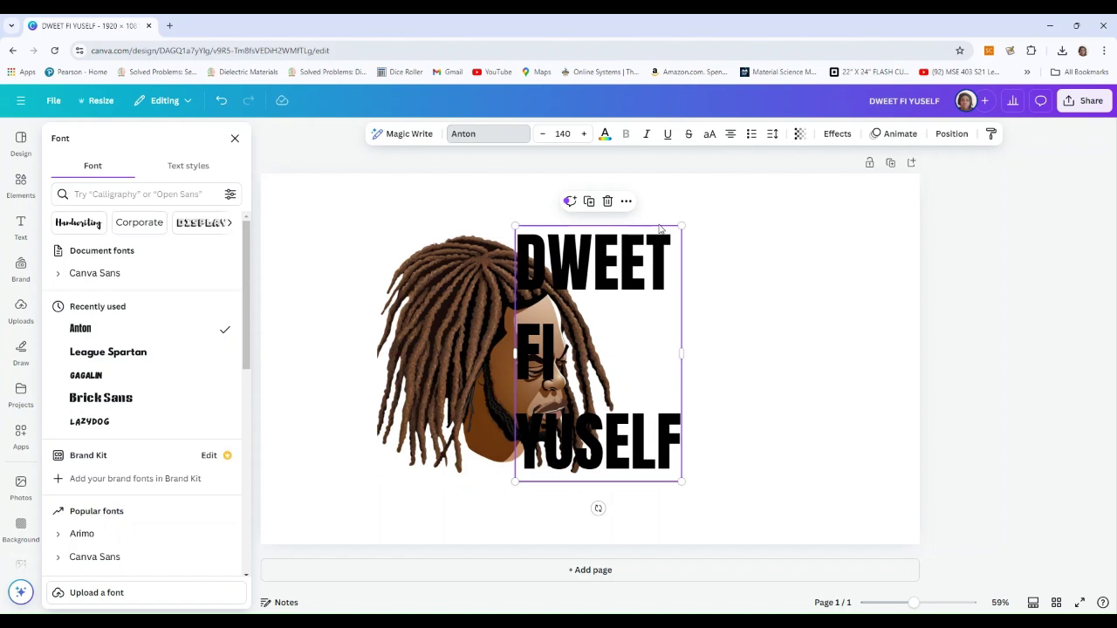
left_click_drag(680, 226, 670, 242)
left_click_drag(608, 299, 597, 290)
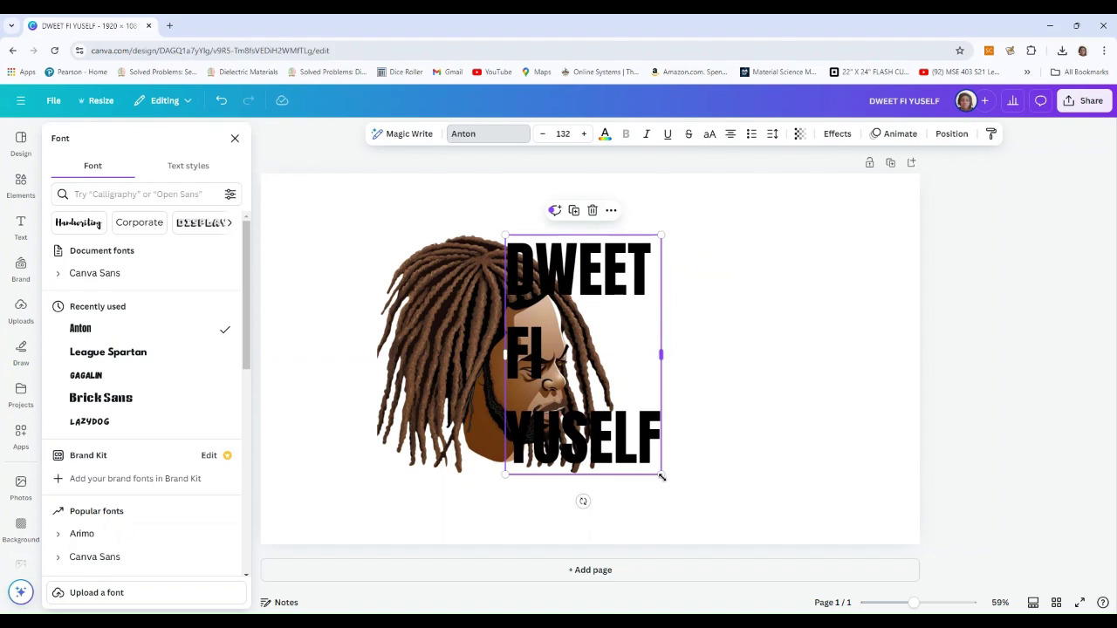
left_click_drag(660, 476, 610, 463)
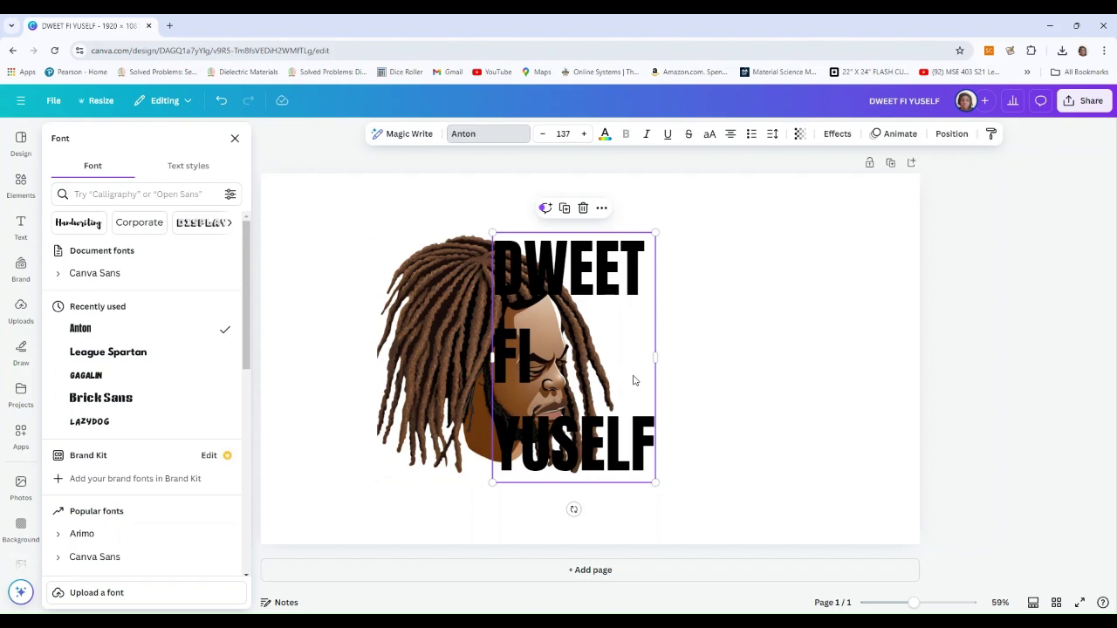
mouse_move(639, 383)
left_mouse_down()
mouse_move(672, 372)
mouse_move(780, 381)
mouse_move(635, 374)
left_mouse_up()
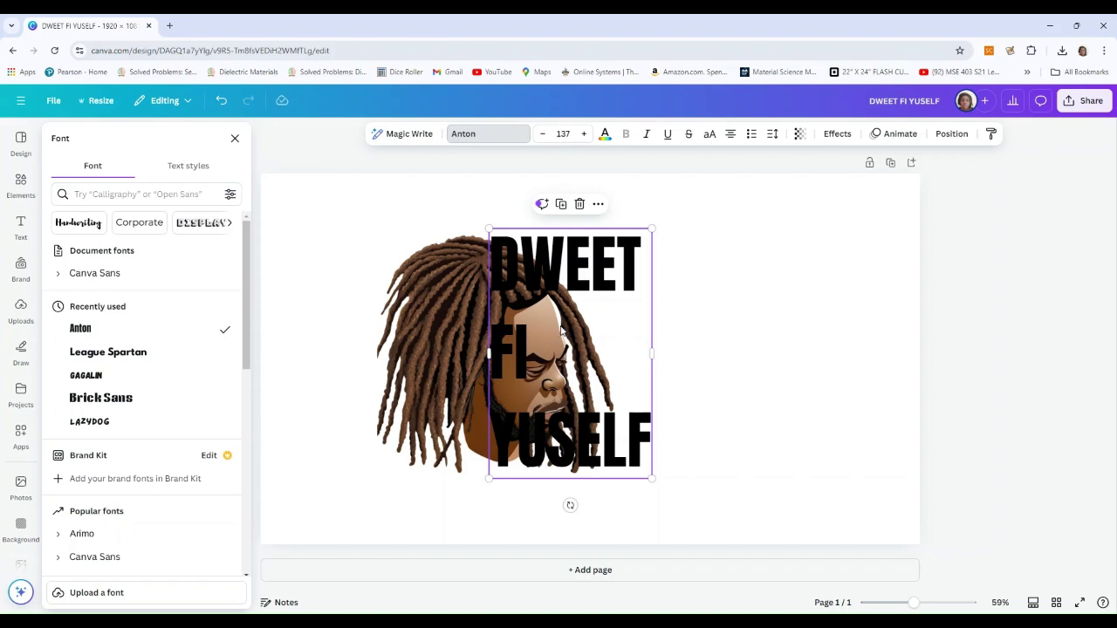
left_click_drag(593, 440, 592, 437)
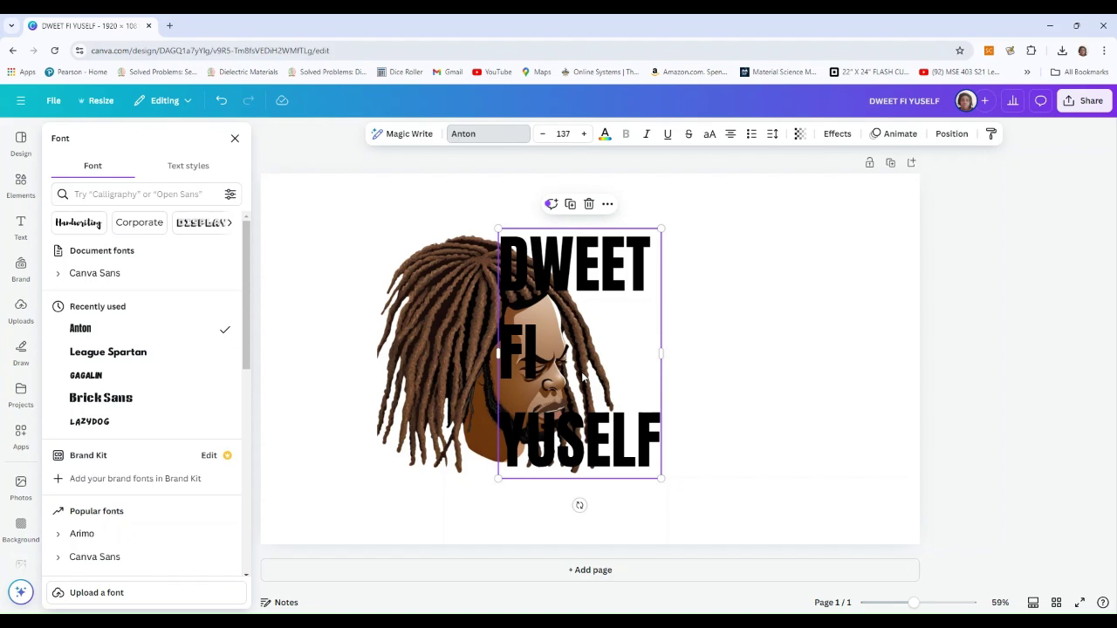
Flip the portrait horizontally so that the face looks to the left, away from the heading
left_click(451, 359)
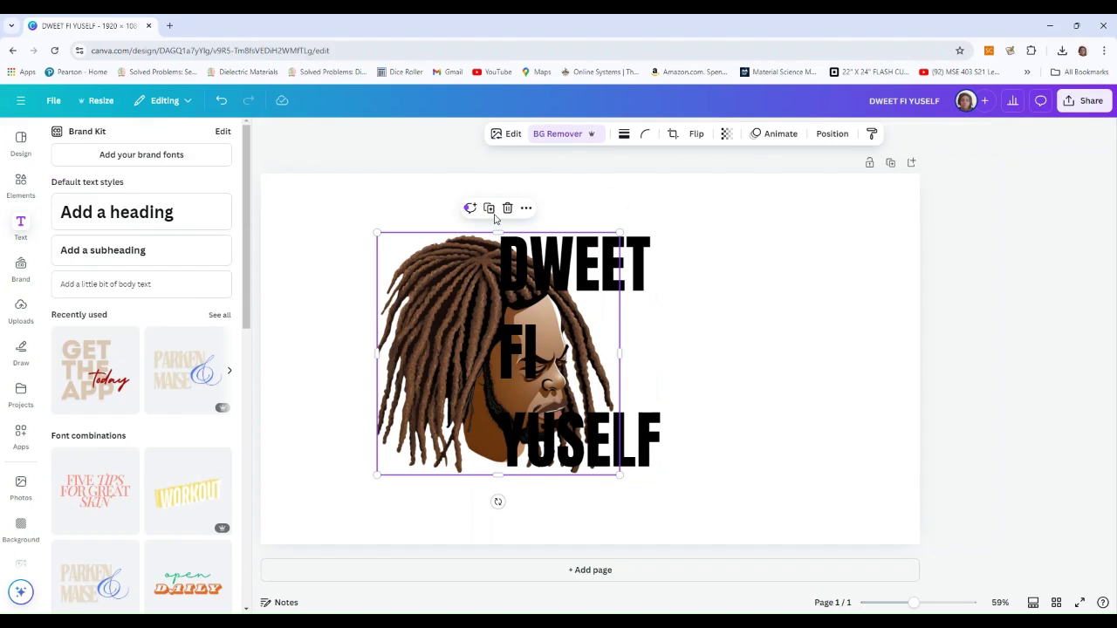
left_click(698, 137)
left_click(695, 166)
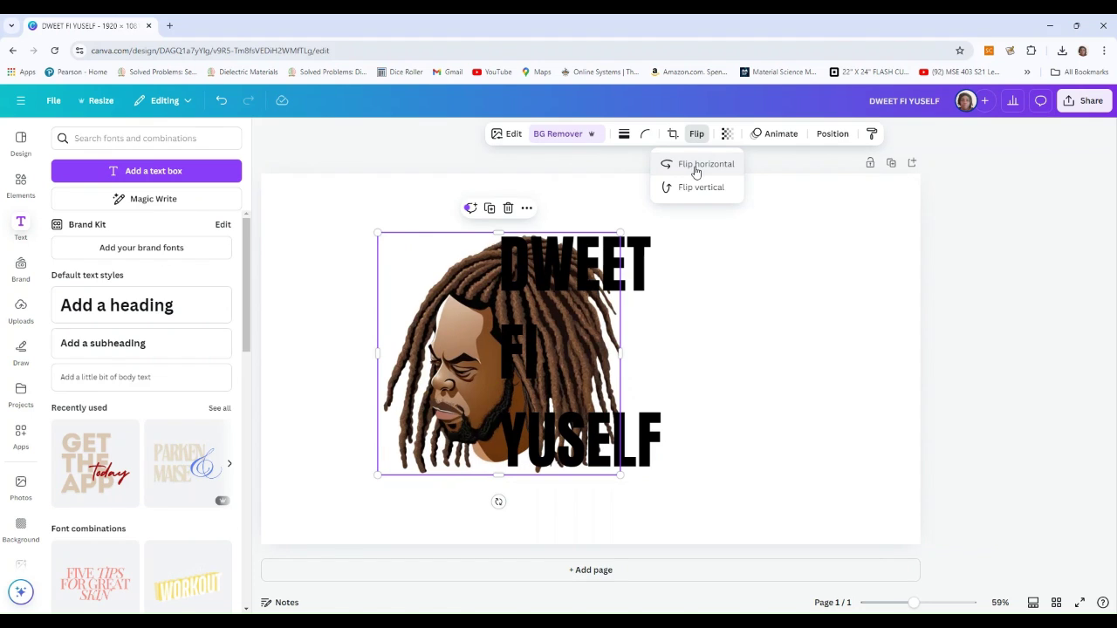
Move the heading off the portrait into the empty area on the right side of the page
left_click(565, 449)
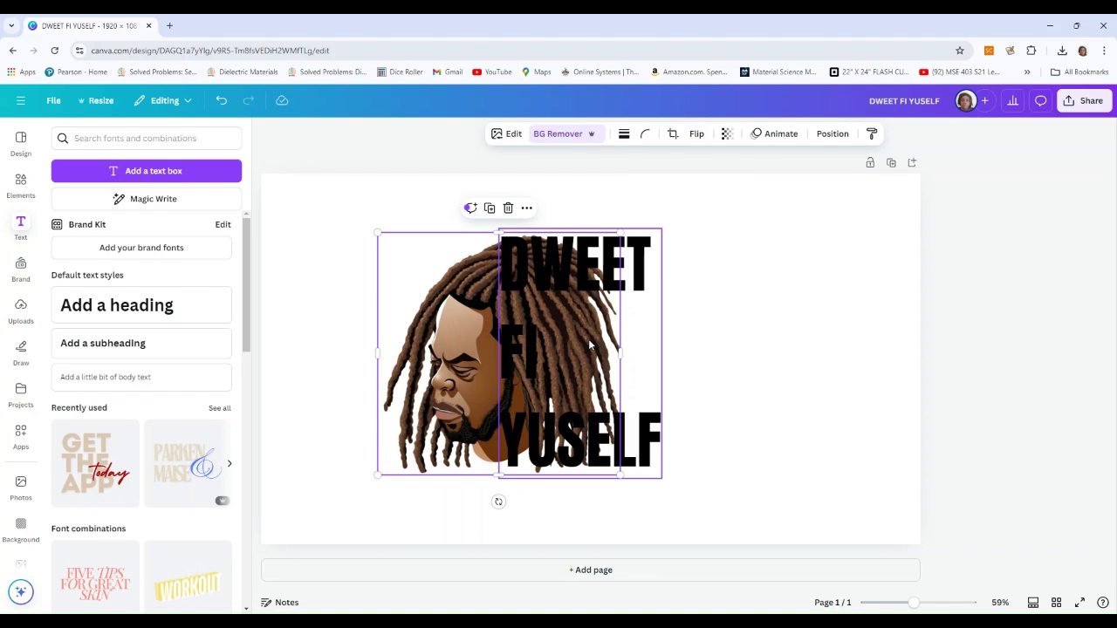
left_click(634, 364)
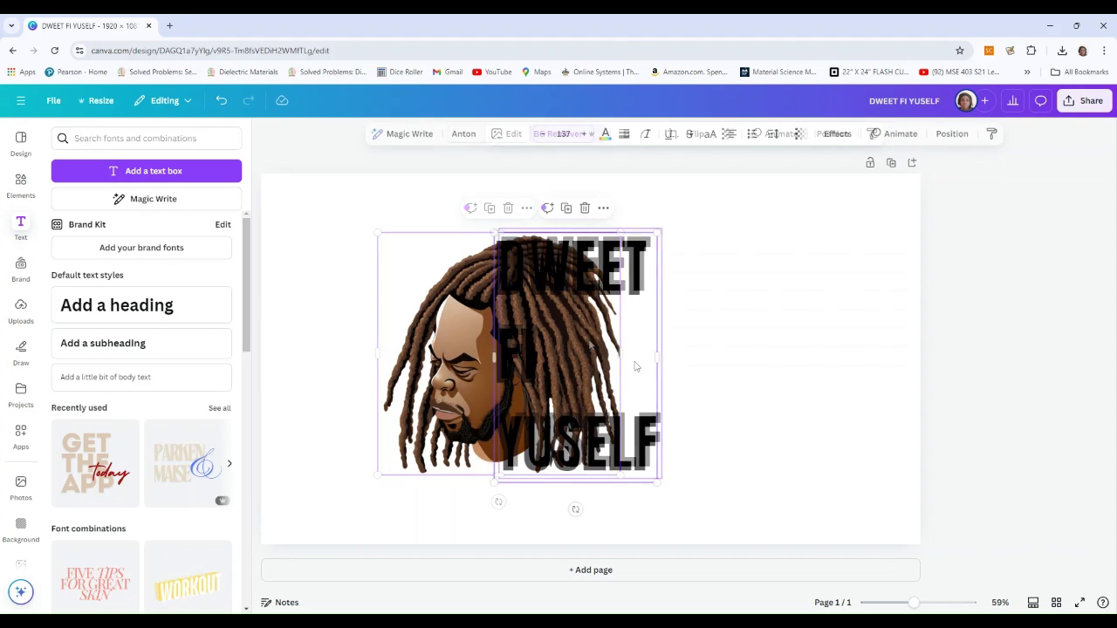
left_click_drag(643, 361, 846, 363)
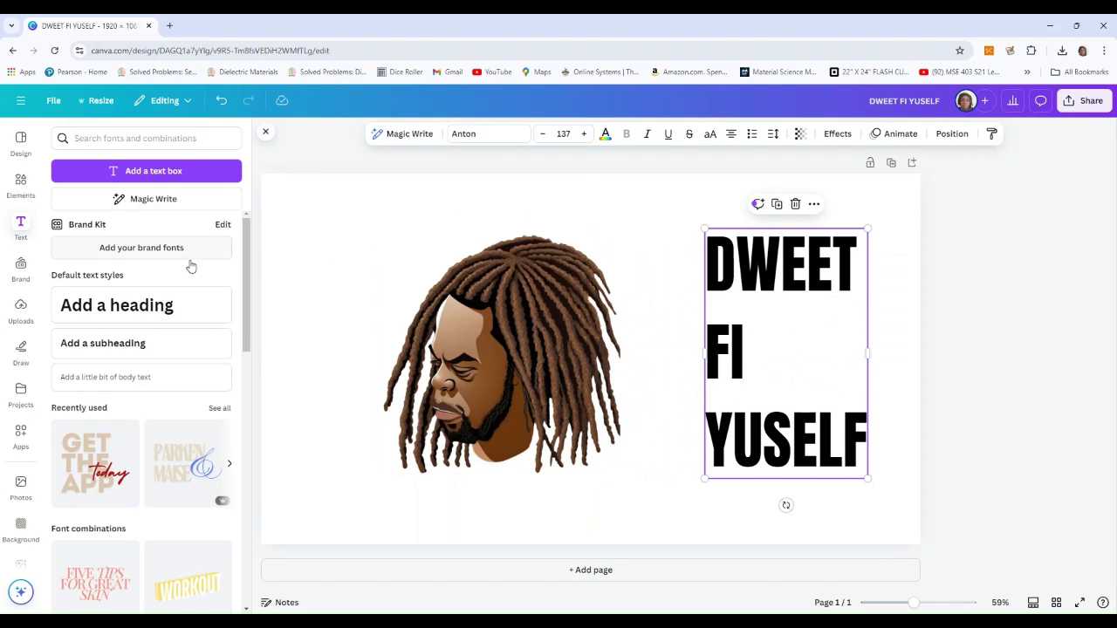
Add a square shape and stretch it into a rectangle that frames the whole heading from behind
left_click(22, 187)
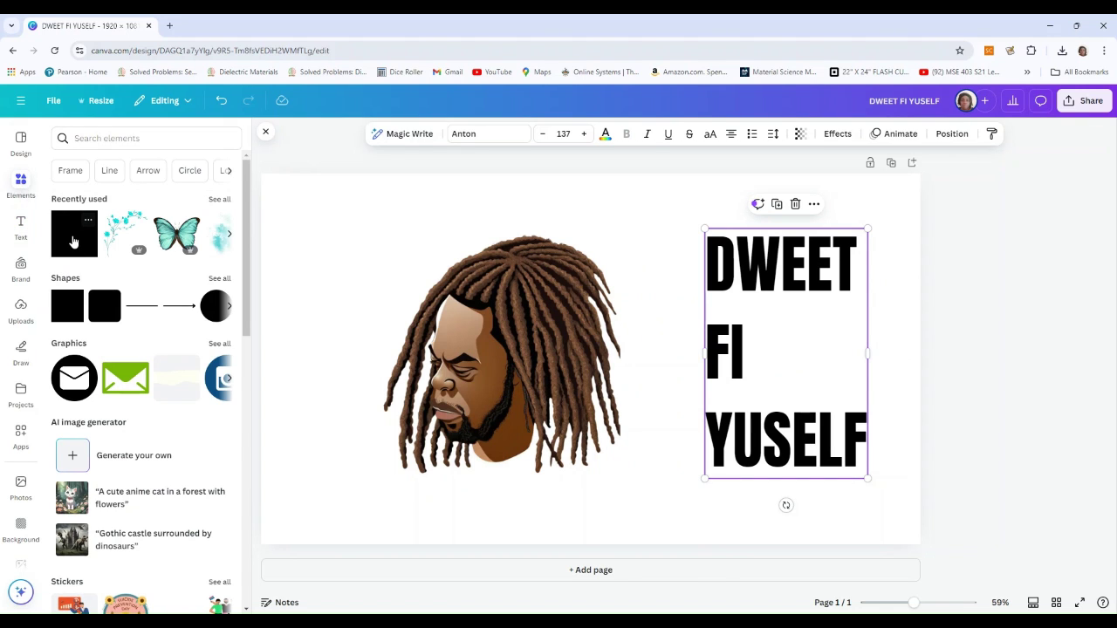
left_click(74, 242)
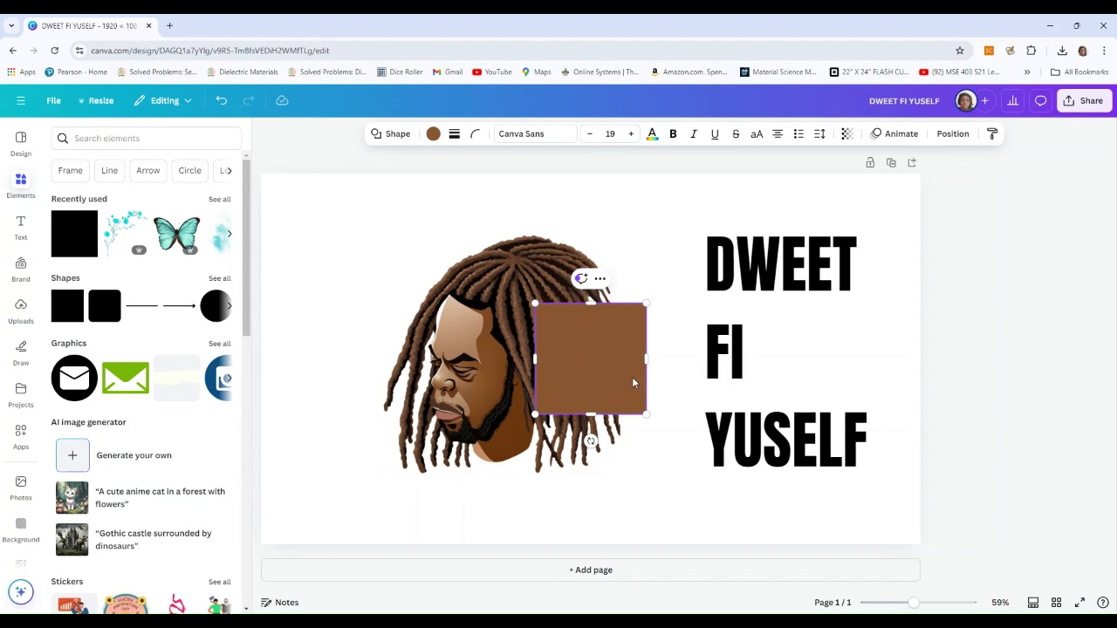
left_click_drag(627, 382, 791, 292)
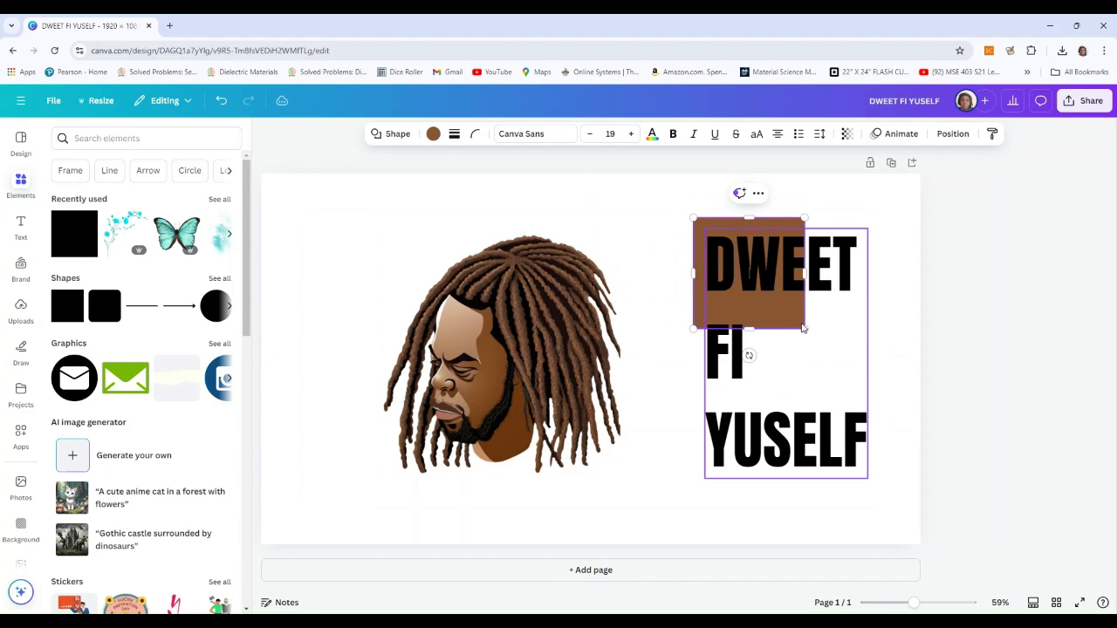
left_click_drag(804, 329, 897, 491)
left_click_drag(872, 396, 865, 389)
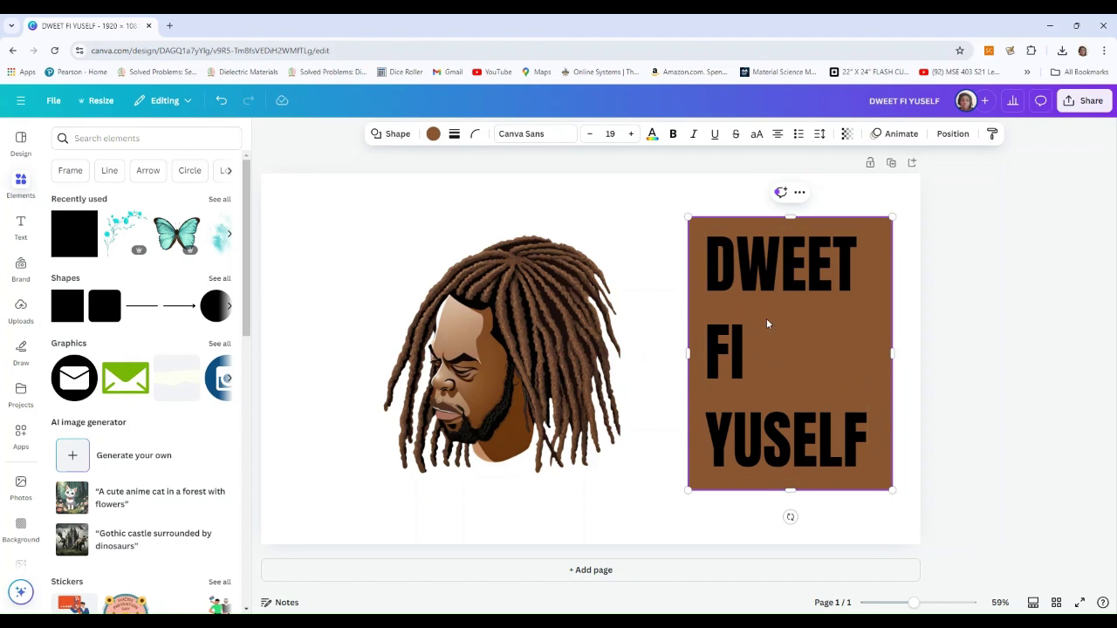
Colour all of the heading text white and the rectangle behind it black
left_click(713, 262)
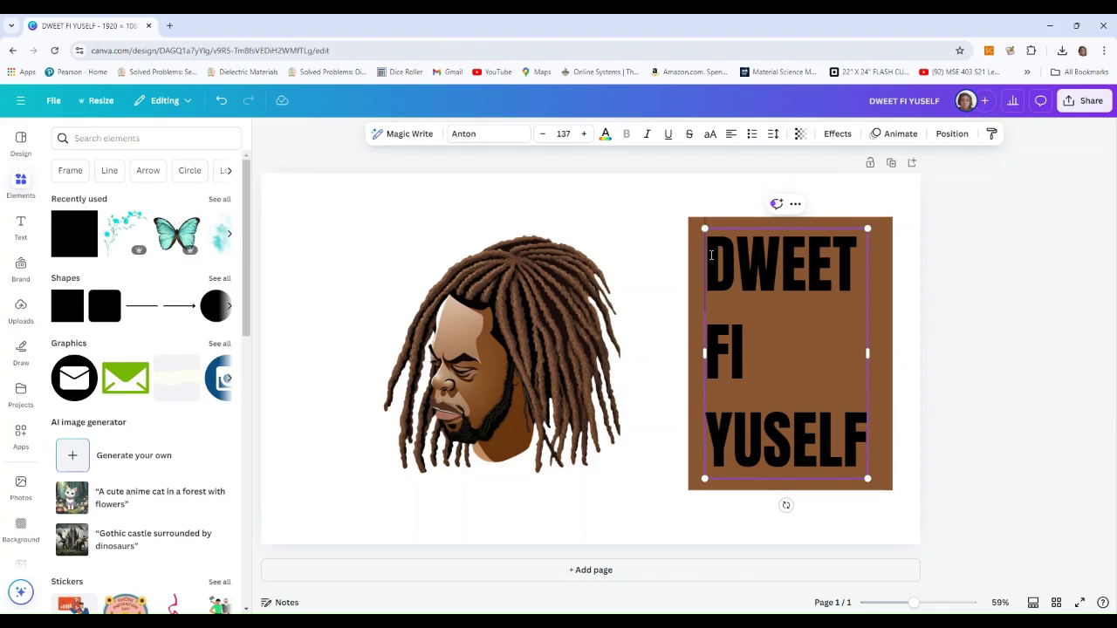
left_click_drag(707, 262, 864, 441)
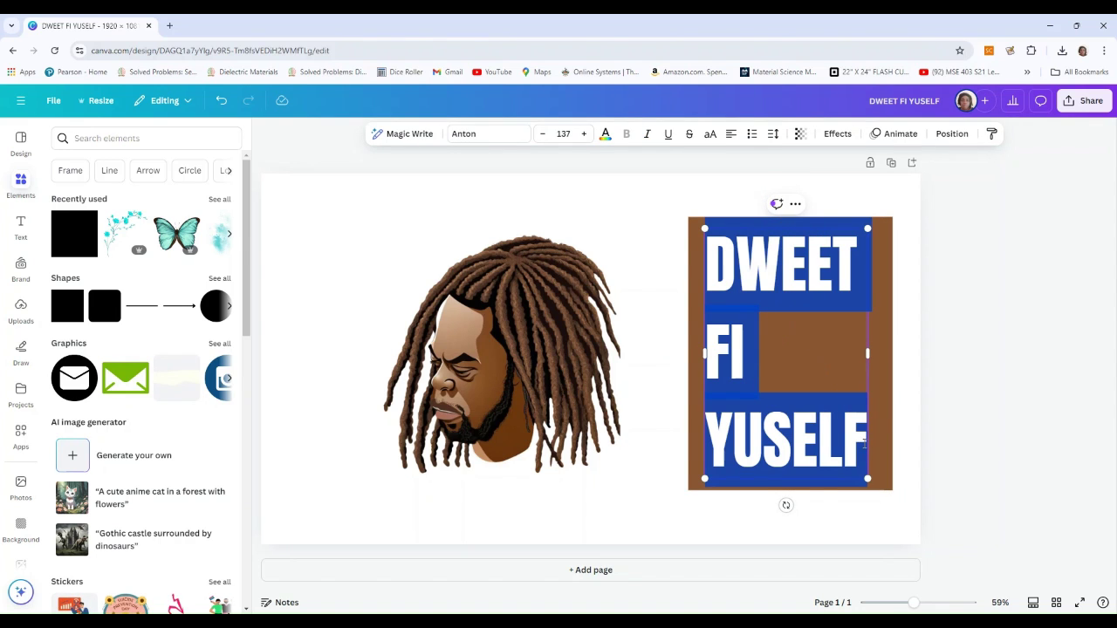
left_click(606, 135)
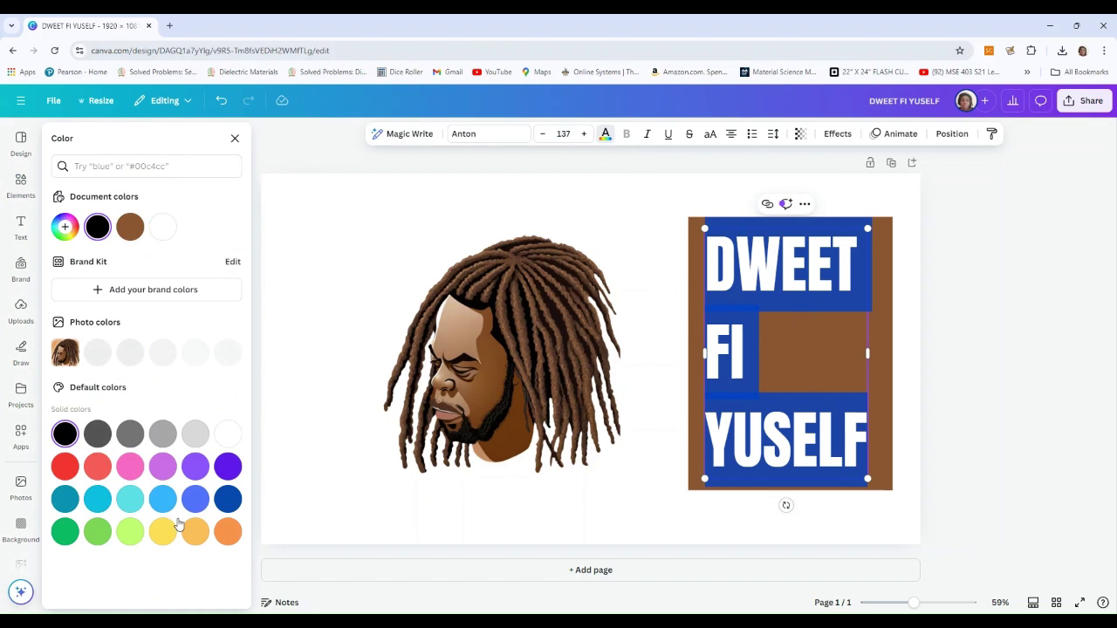
left_click(230, 434)
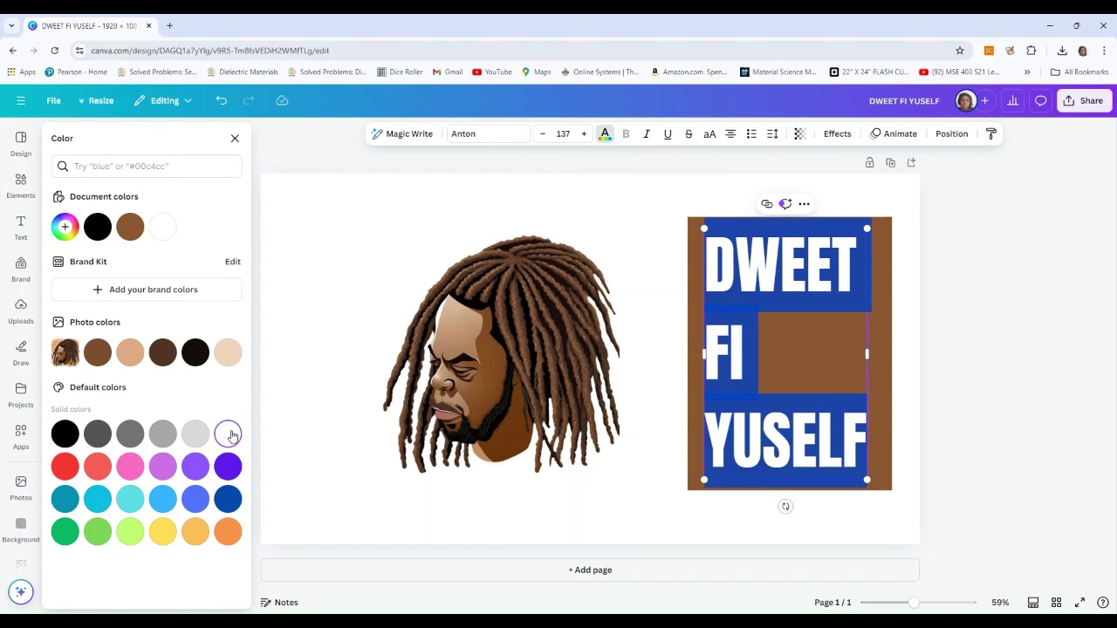
left_click(888, 230)
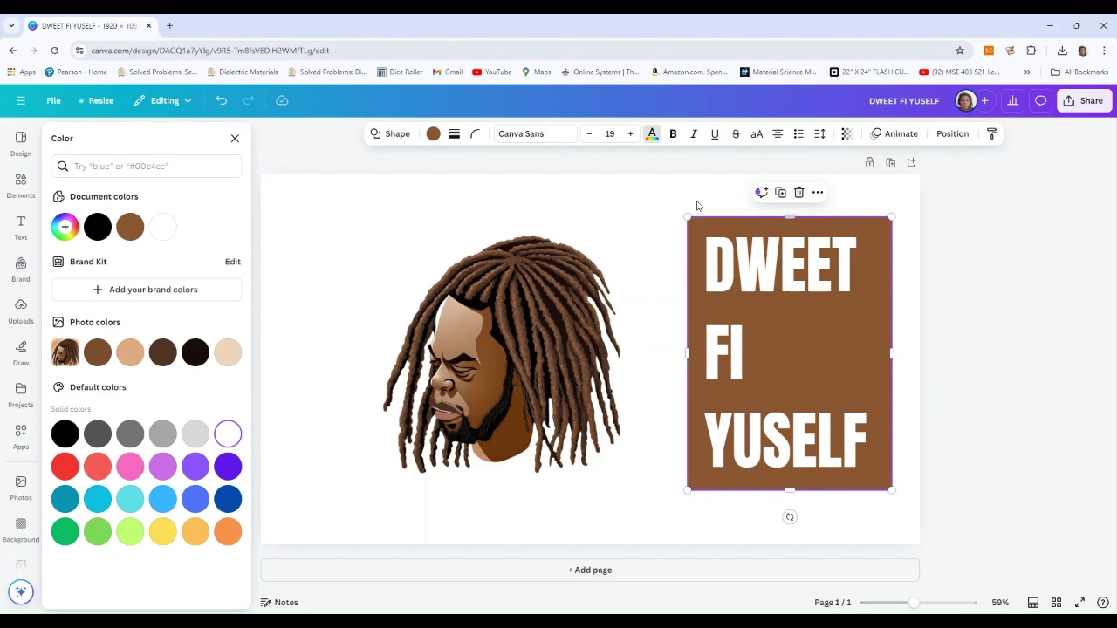
left_click(562, 172)
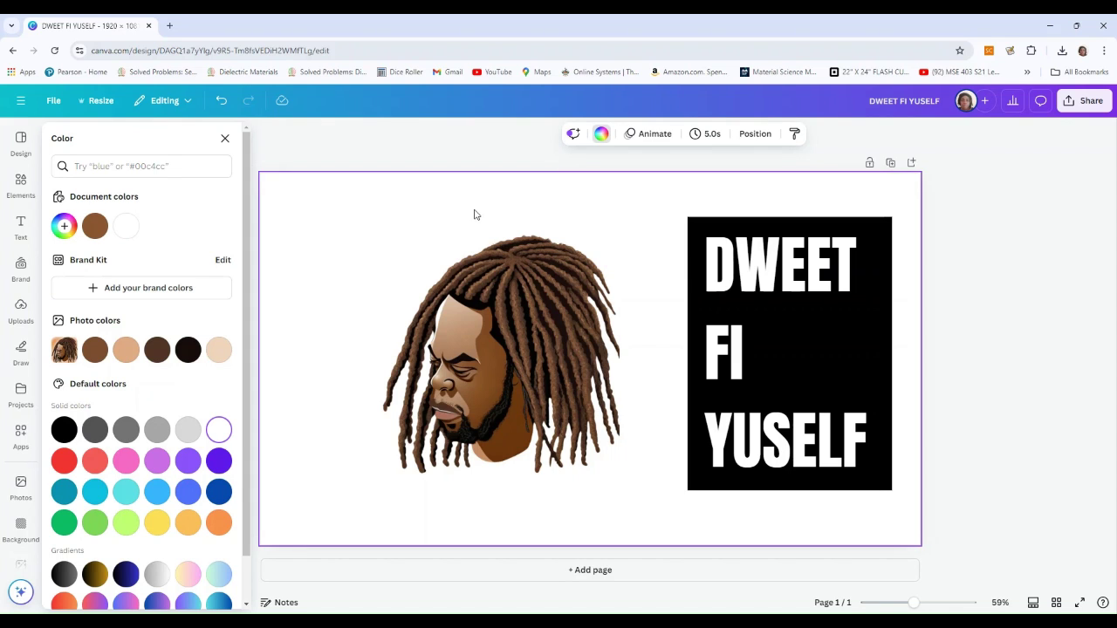
Download the design as a PNG and place the exported image back on the page
left_click(1082, 100)
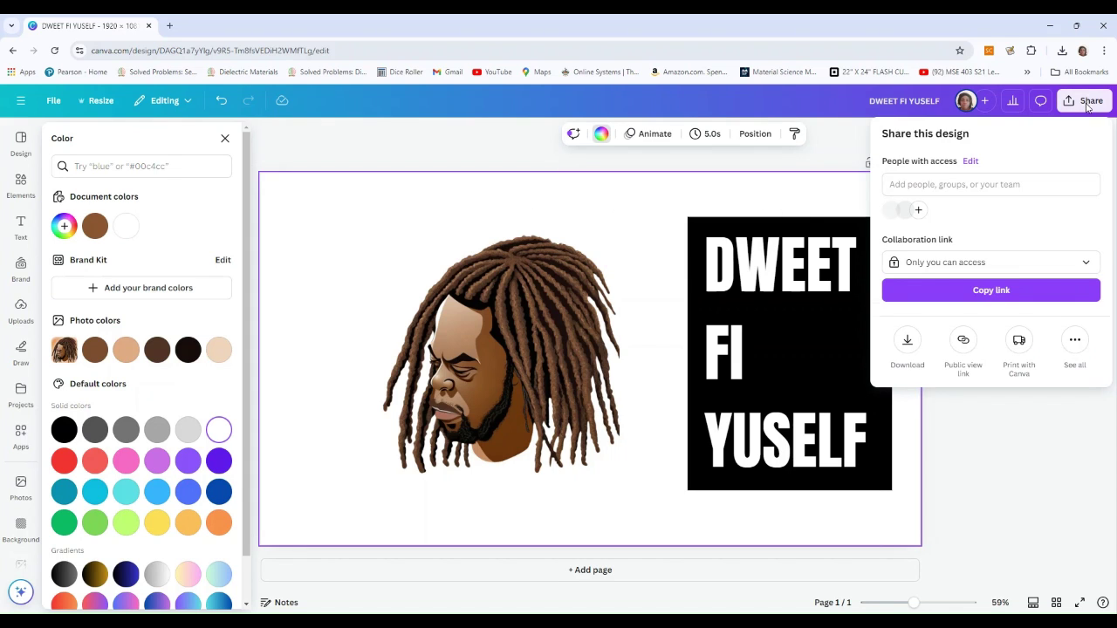
left_click(906, 342)
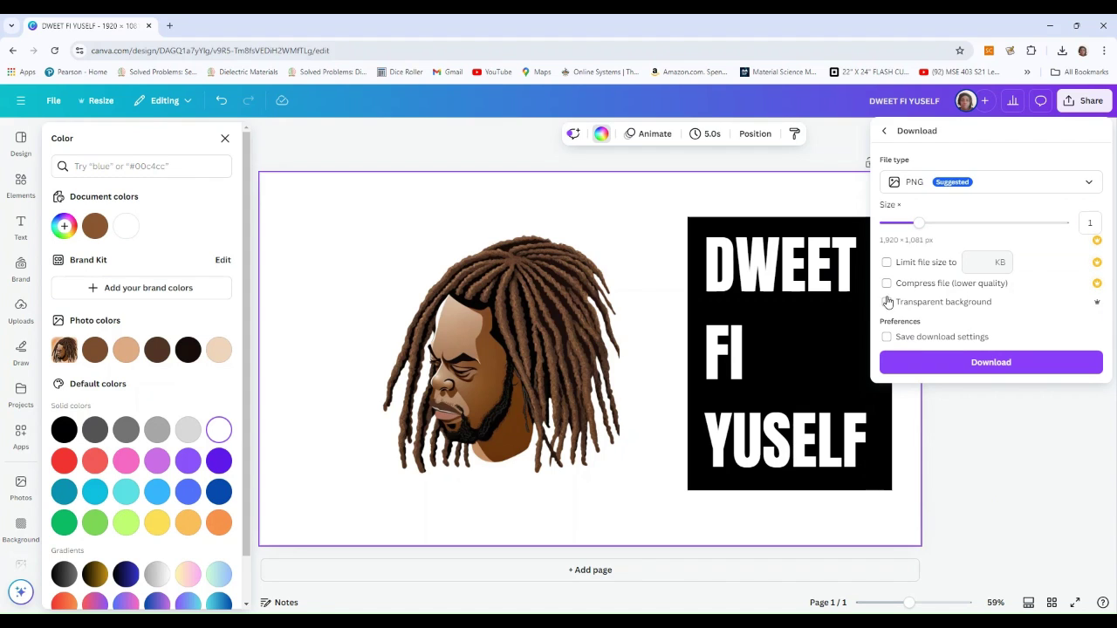
left_click(987, 367)
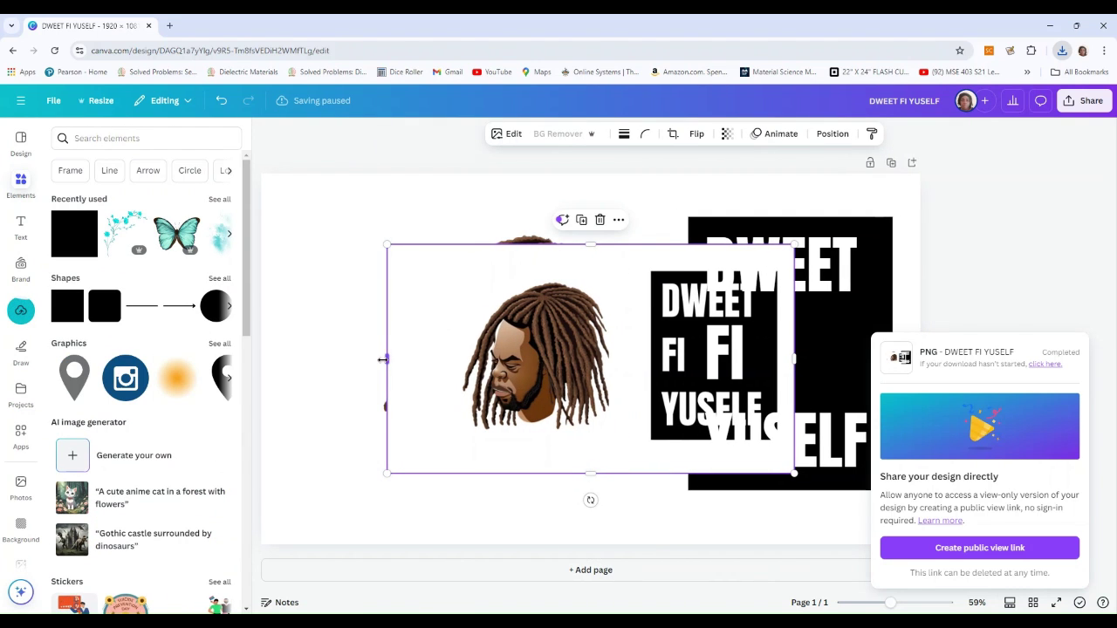
Crop the placed image tightly to its black DWEET FI YUSELF panel and move it over the back half of the head
left_click_drag(385, 358, 647, 358)
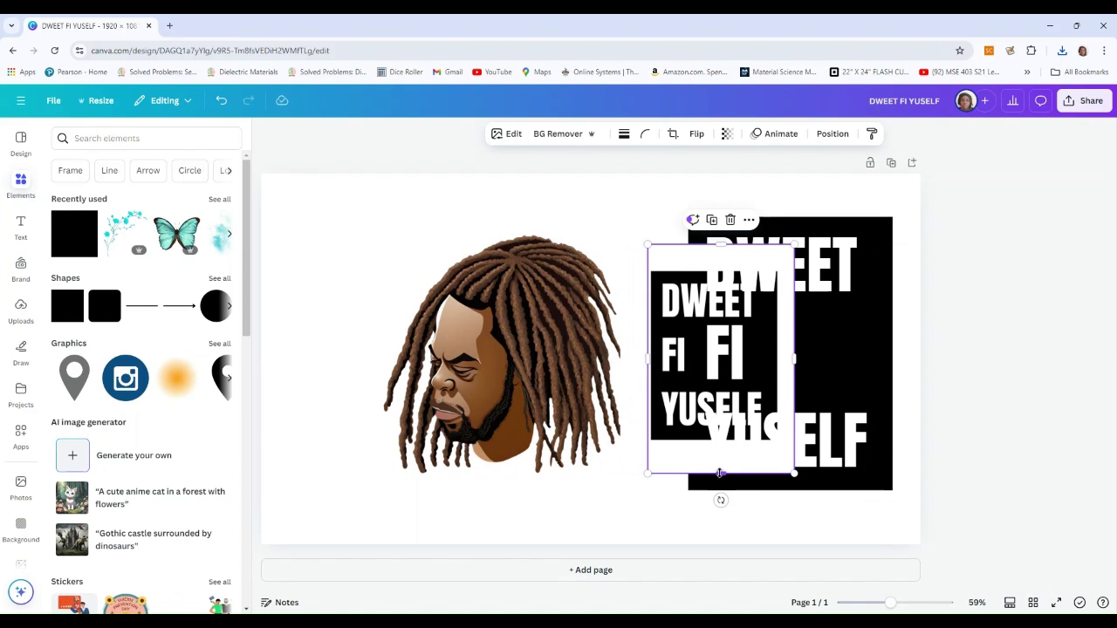
left_click_drag(721, 474, 720, 443)
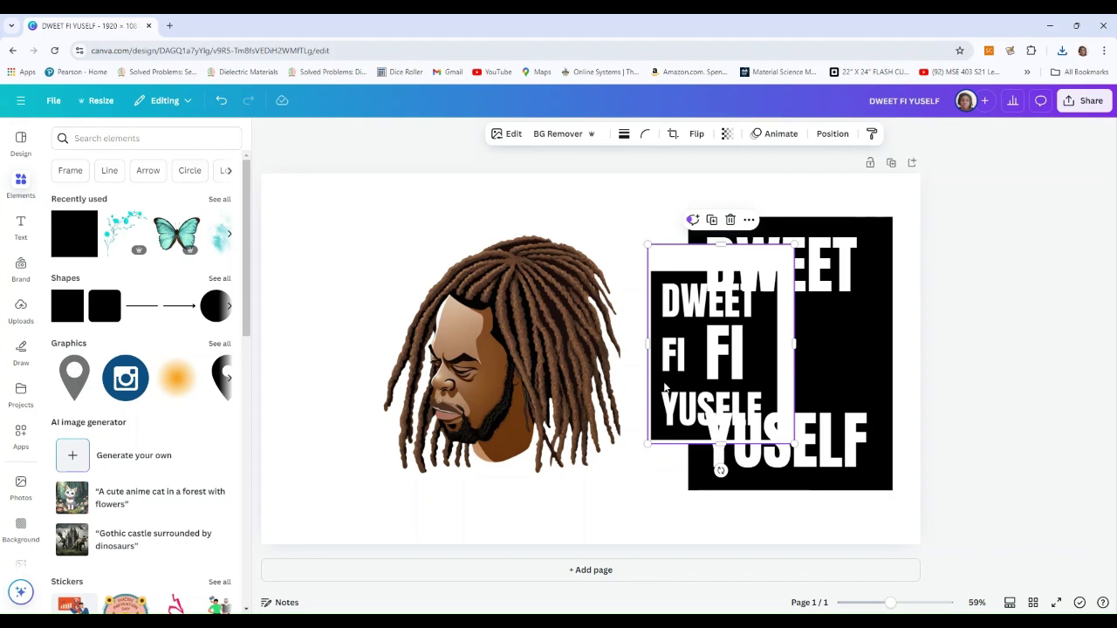
left_click_drag(658, 385, 613, 384)
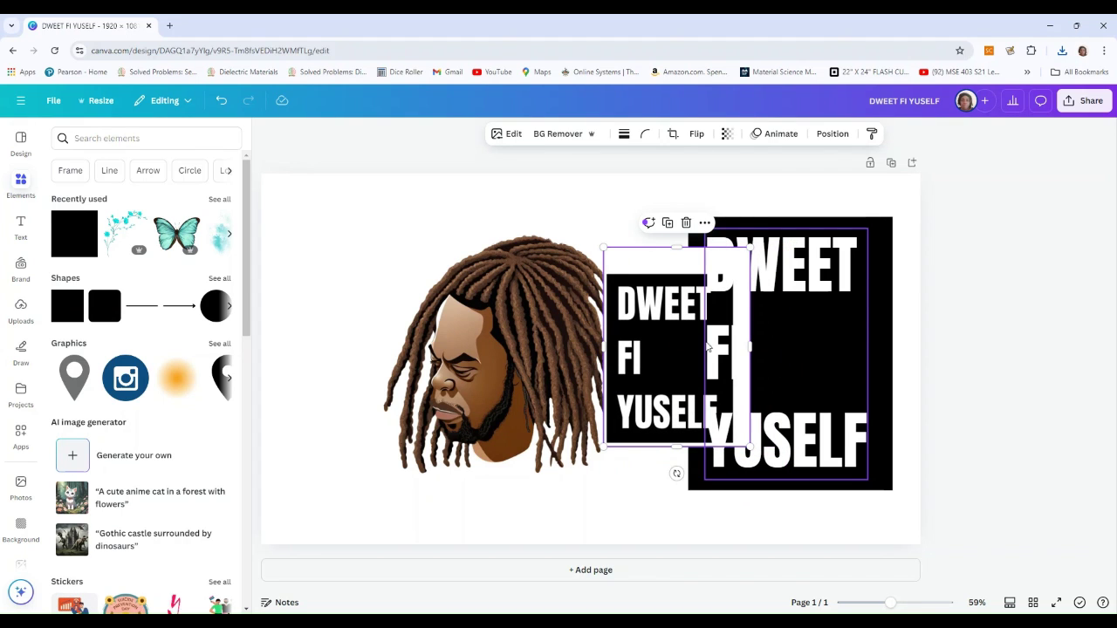
left_click_drag(657, 274, 547, 242)
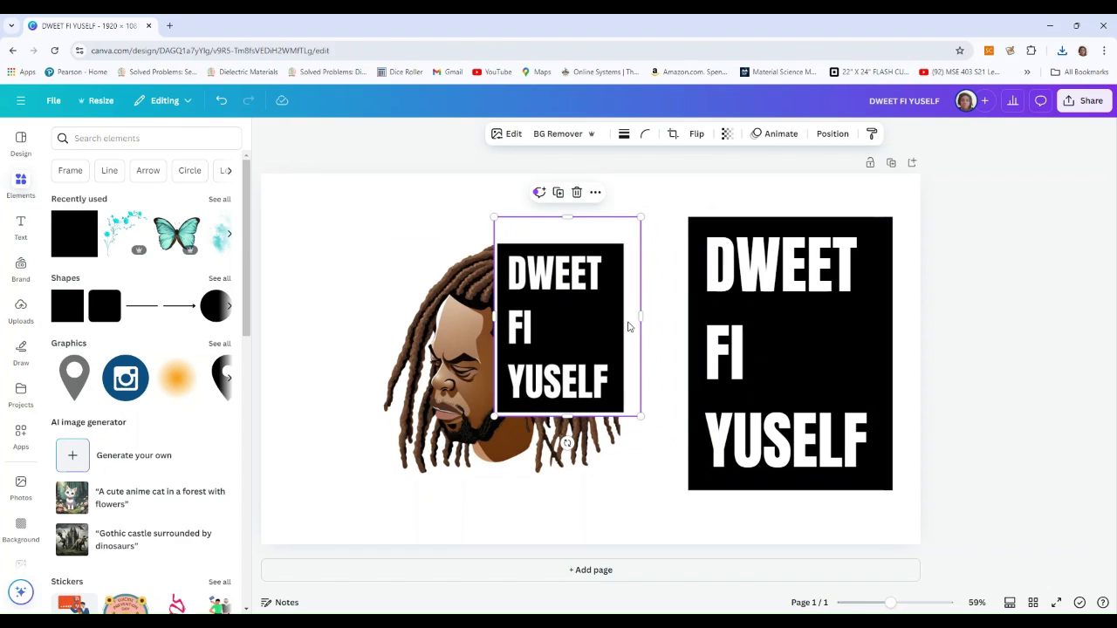
left_click_drag(640, 316, 614, 319)
left_click_drag(554, 218, 555, 245)
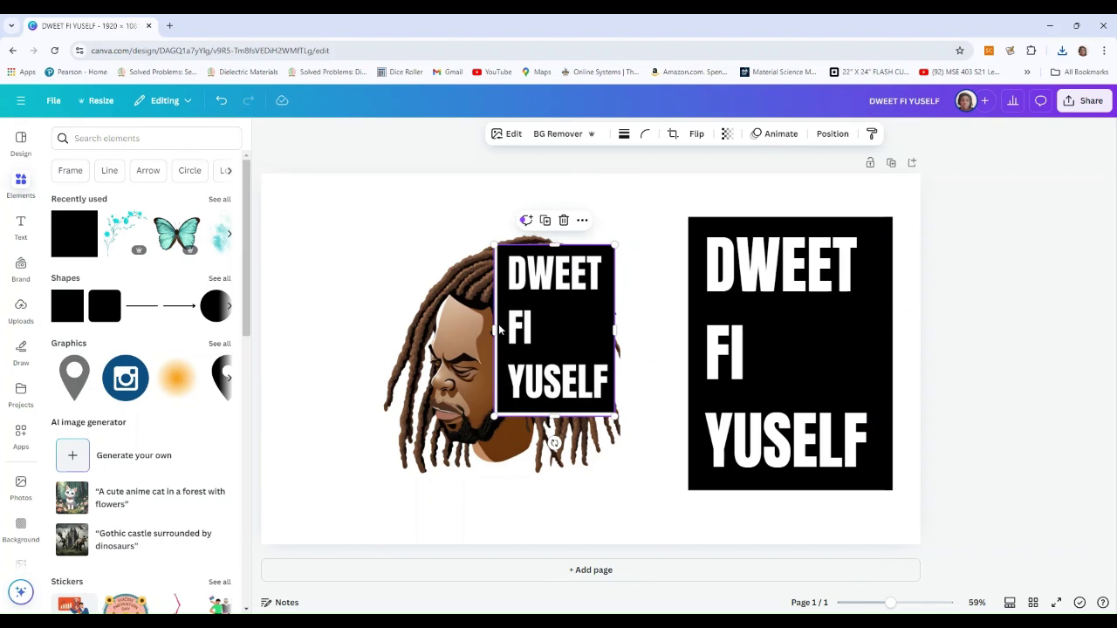
left_click_drag(494, 330, 505, 330)
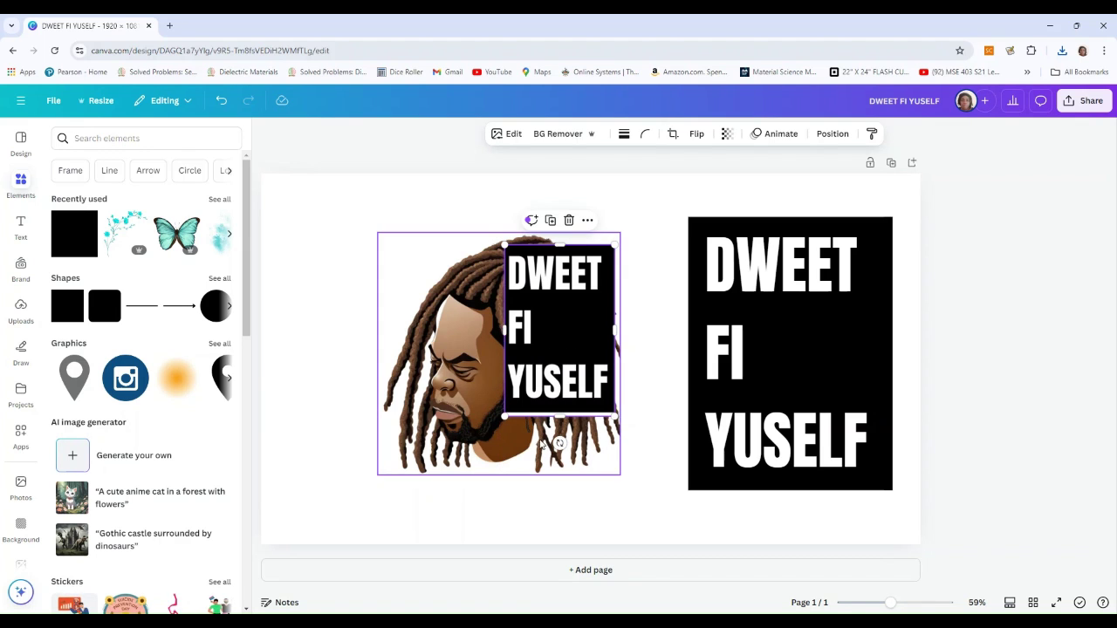
left_click_drag(561, 417, 560, 410)
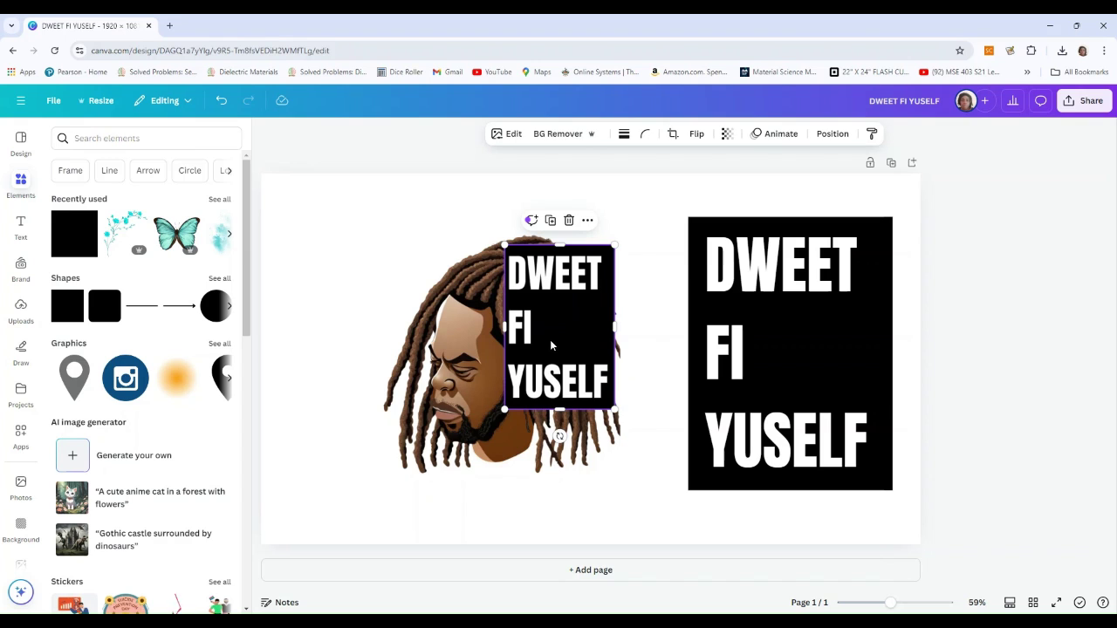
Cut the white letters out of the cropped panel with BG Remover and position the enlarged panel over the back half of the head
left_click(564, 135)
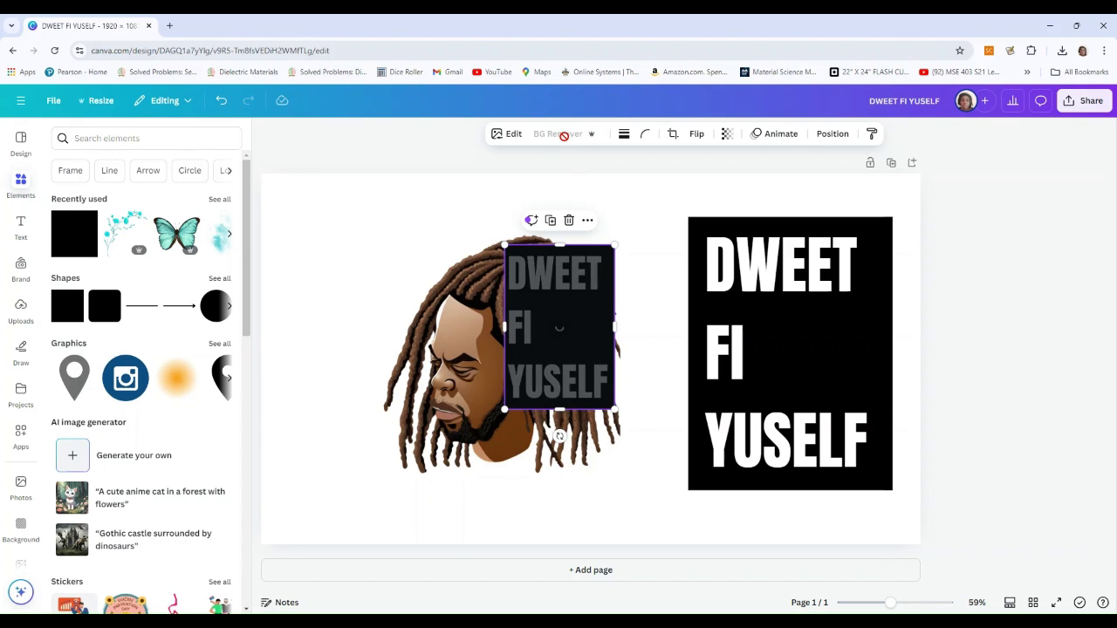
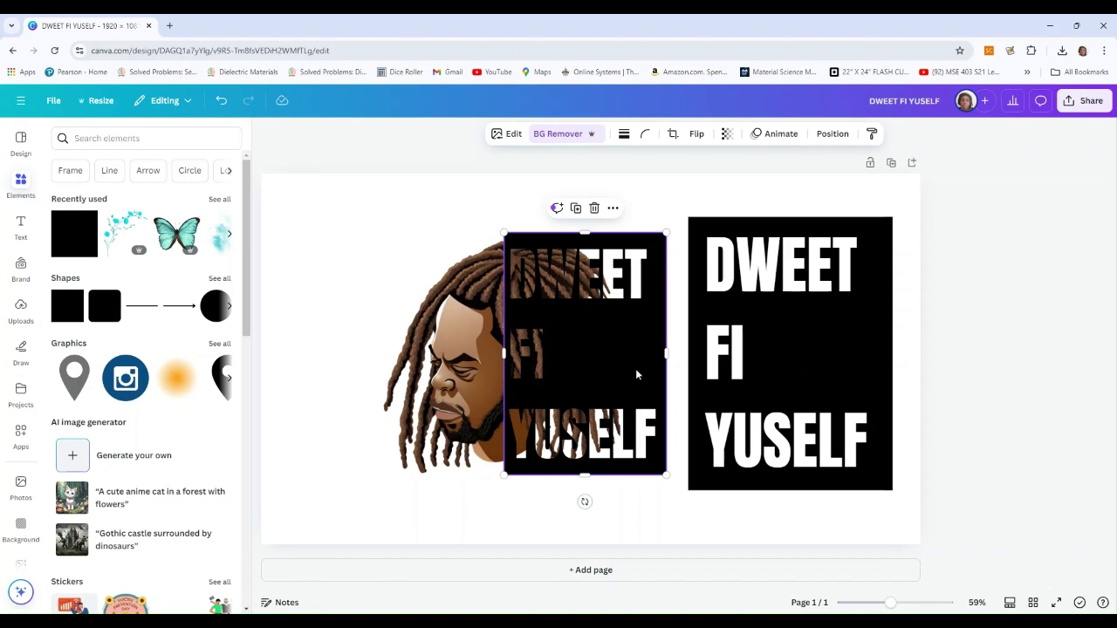
key("shift+Left")
key("shift+Left")
key("shift+Left")
key("shift+Left")
key("shift+Left")
key("shift+Left")
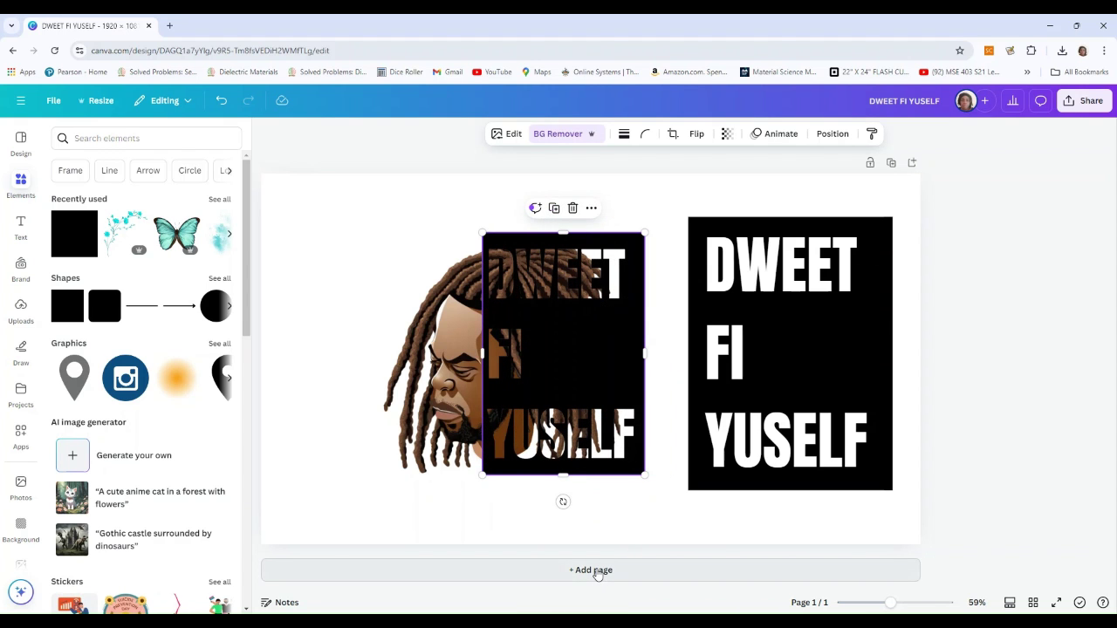
Add a second page and move the cut-out lettering panel from the portrait onto it
left_click(603, 574)
scroll(598, 506, "up", 4)
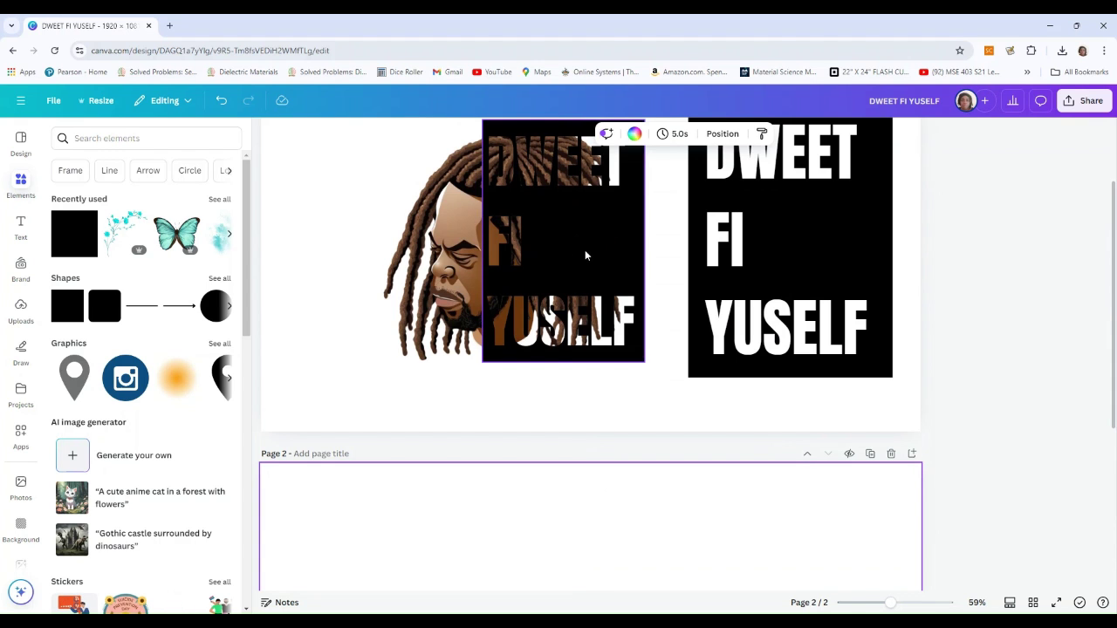
mouse_move(585, 249)
left_mouse_down()
mouse_move(524, 611)
mouse_move(558, 463)
mouse_move(586, 253)
left_mouse_up()
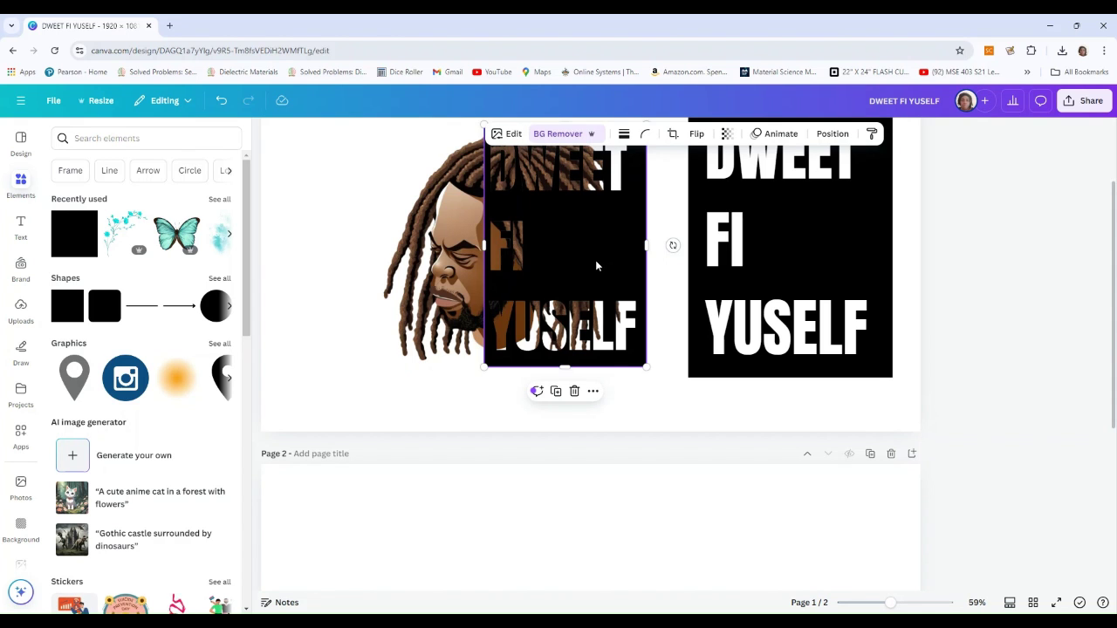
left_click_drag(592, 260, 515, 626)
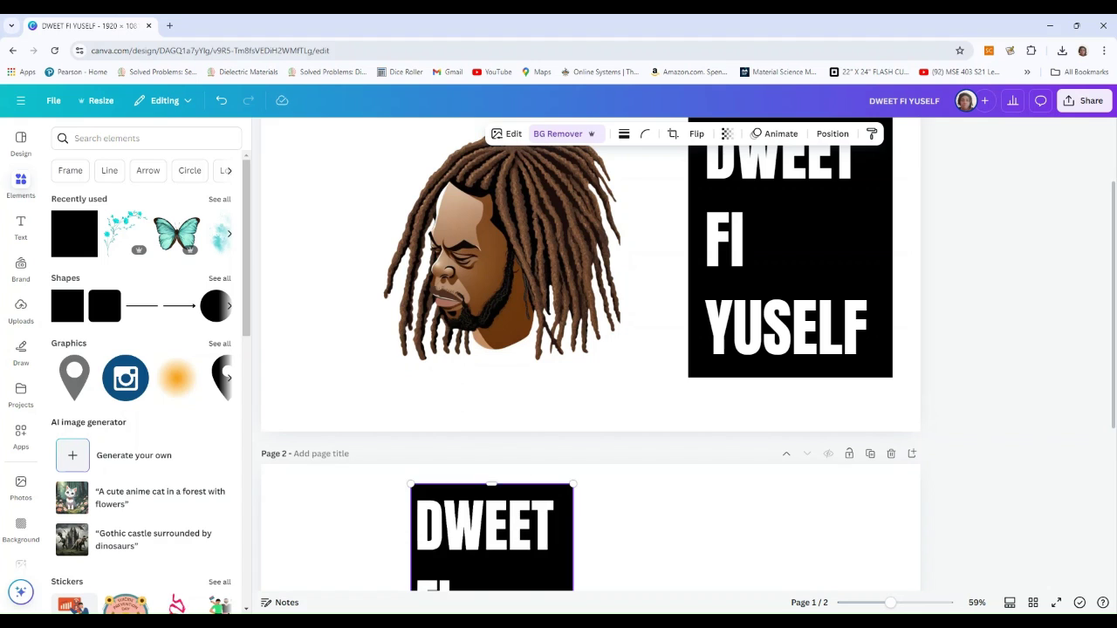
scroll(655, 560, "down", 2)
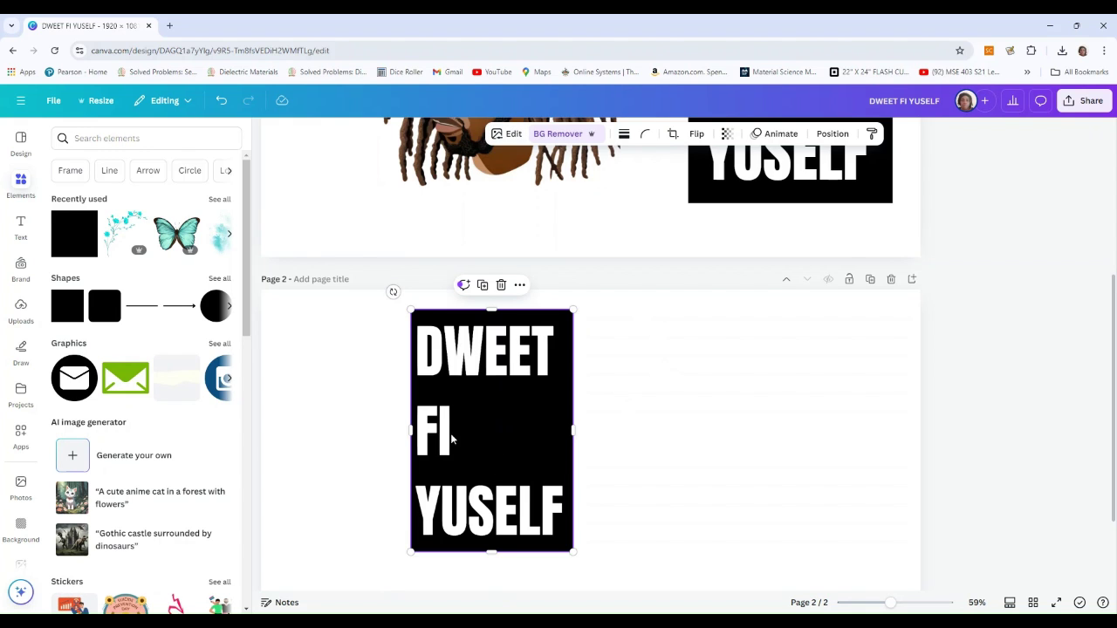
Apply a custom Duotone effect to the lettering panel with the highlights colour set to #FFFFFF
left_click(512, 135)
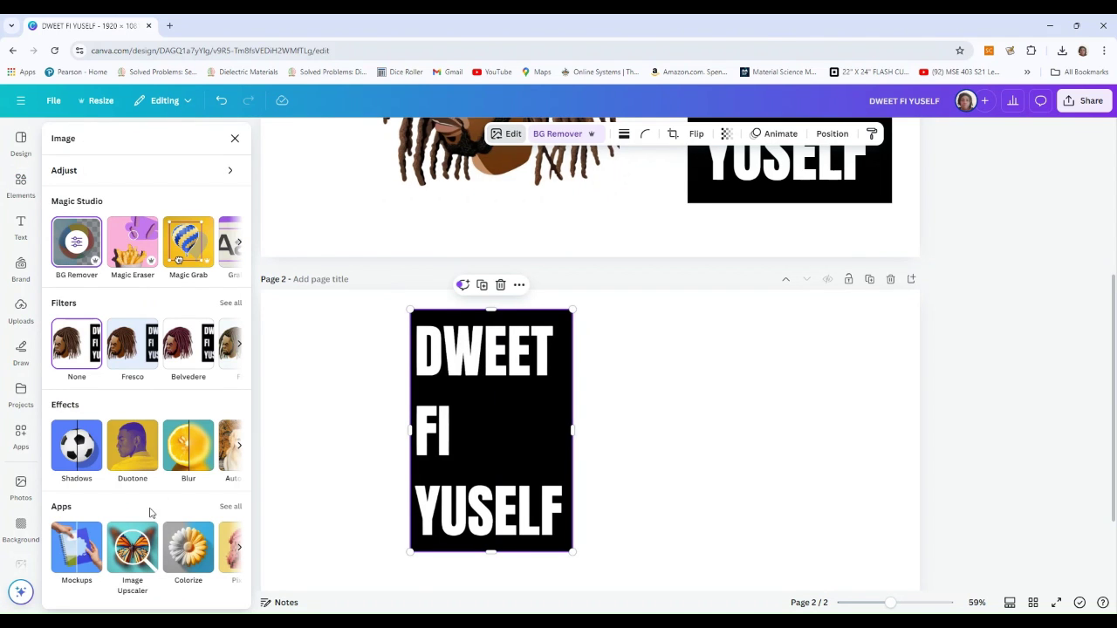
left_click(135, 463)
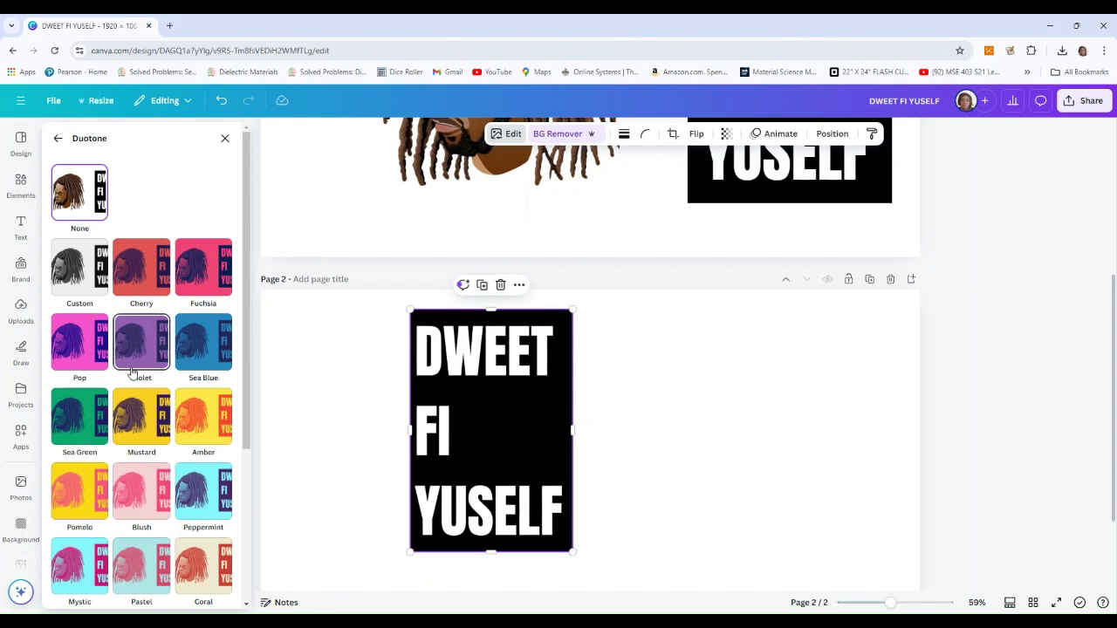
left_click(70, 284)
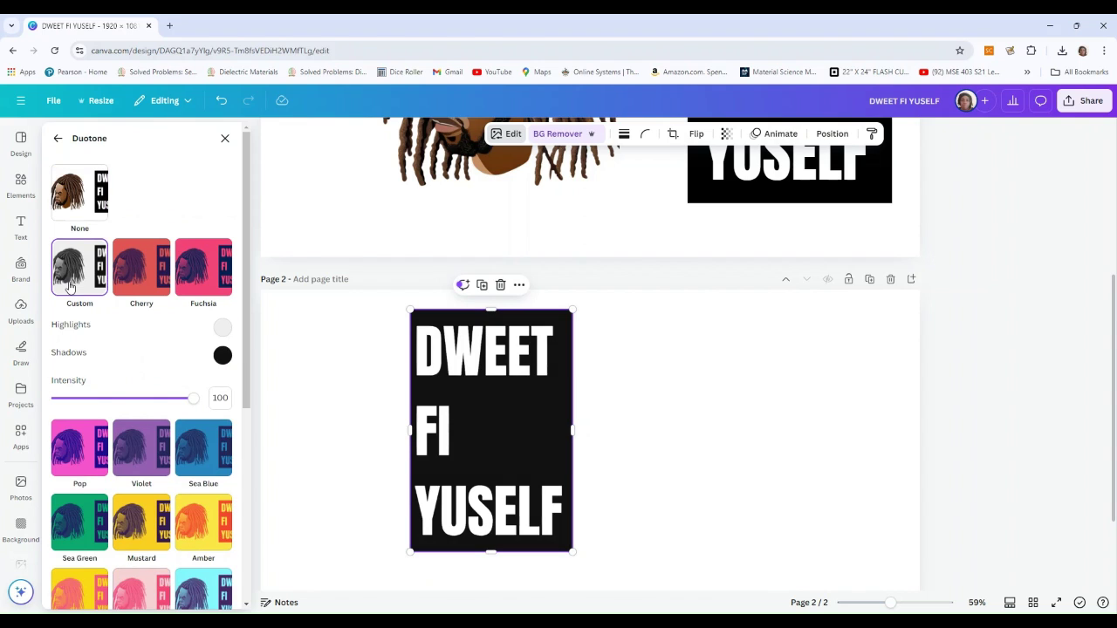
left_click(224, 331)
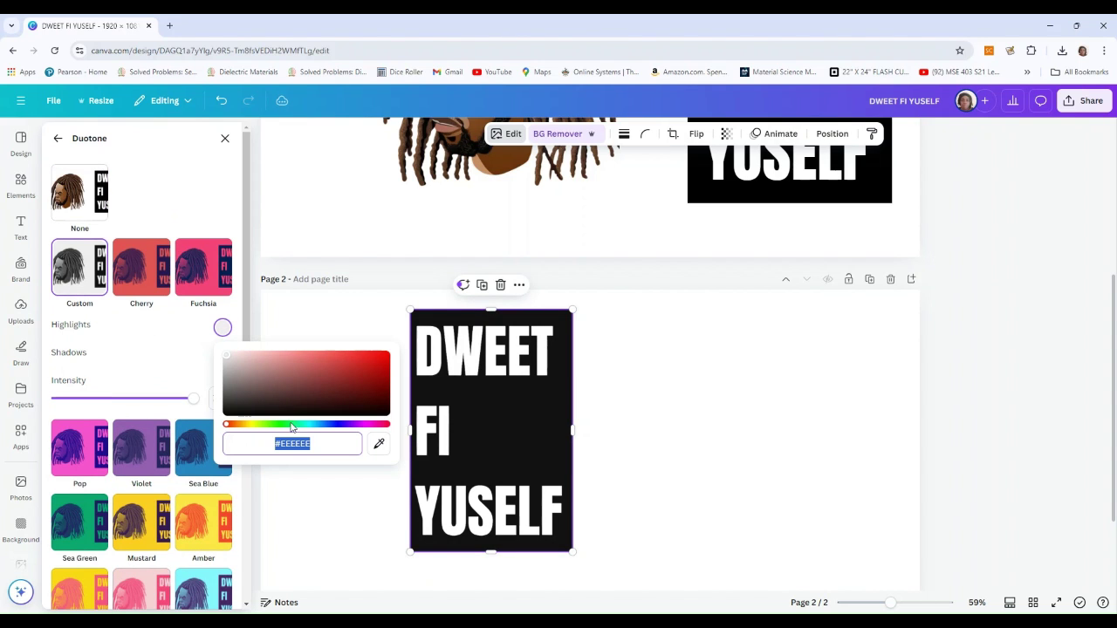
left_click(316, 442)
key("BackSpace")
key("BackSpace")
key("BackSpace")
key("BackSpace")
key("BackSpace")
key("BackSpace")
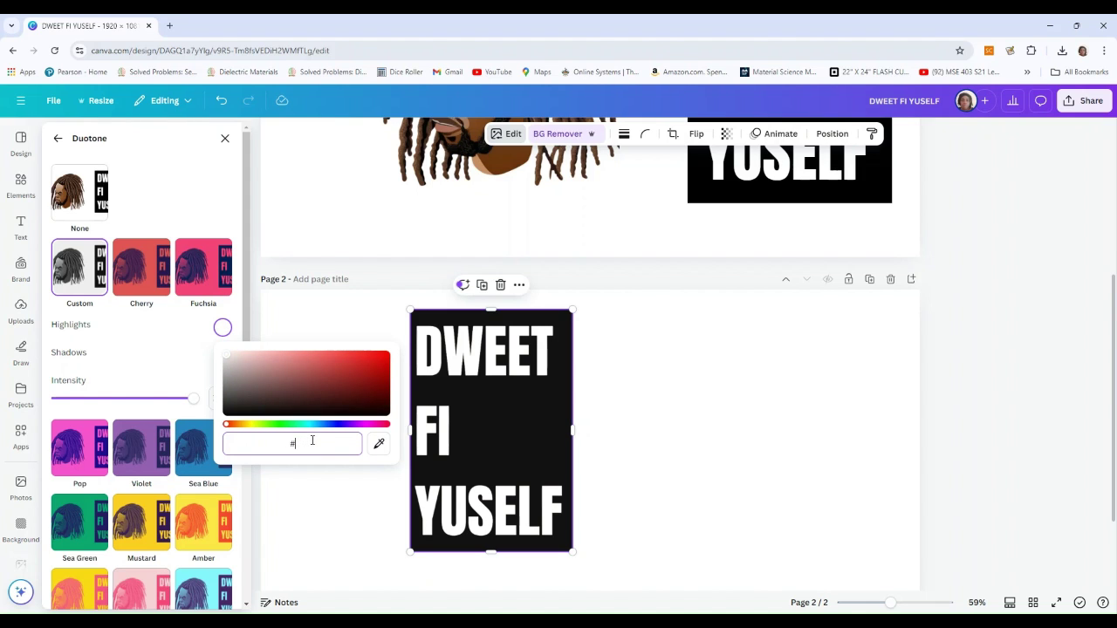
type("FFFFFF")
left_click(349, 321)
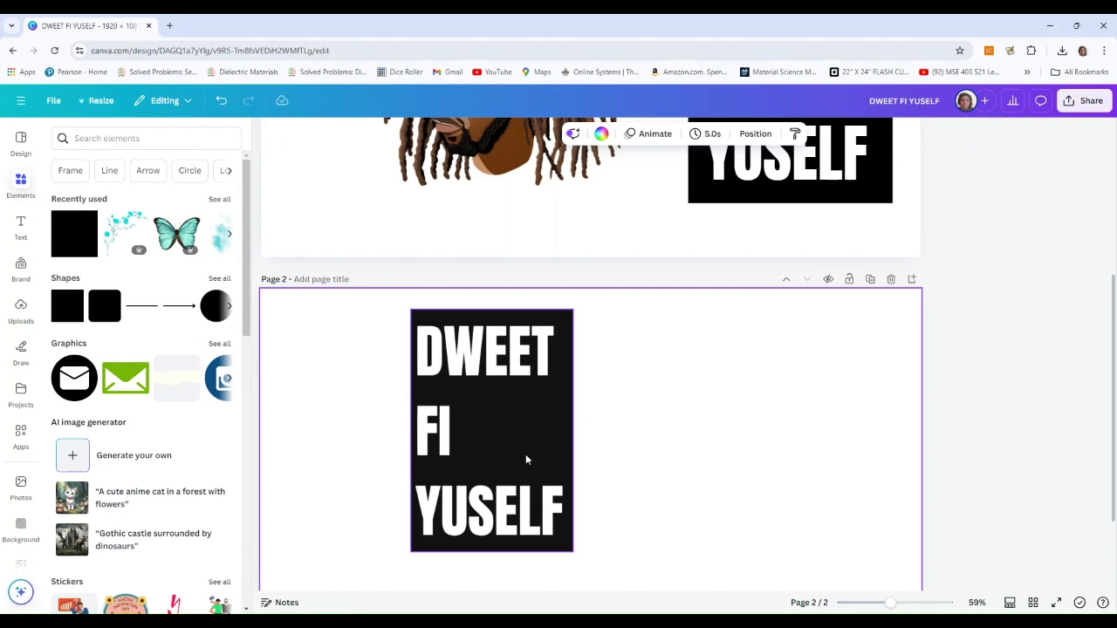
Set the shadows colour of the page 2 lettering panel's custom Duotone effect to #FFFFFF
left_click(513, 353)
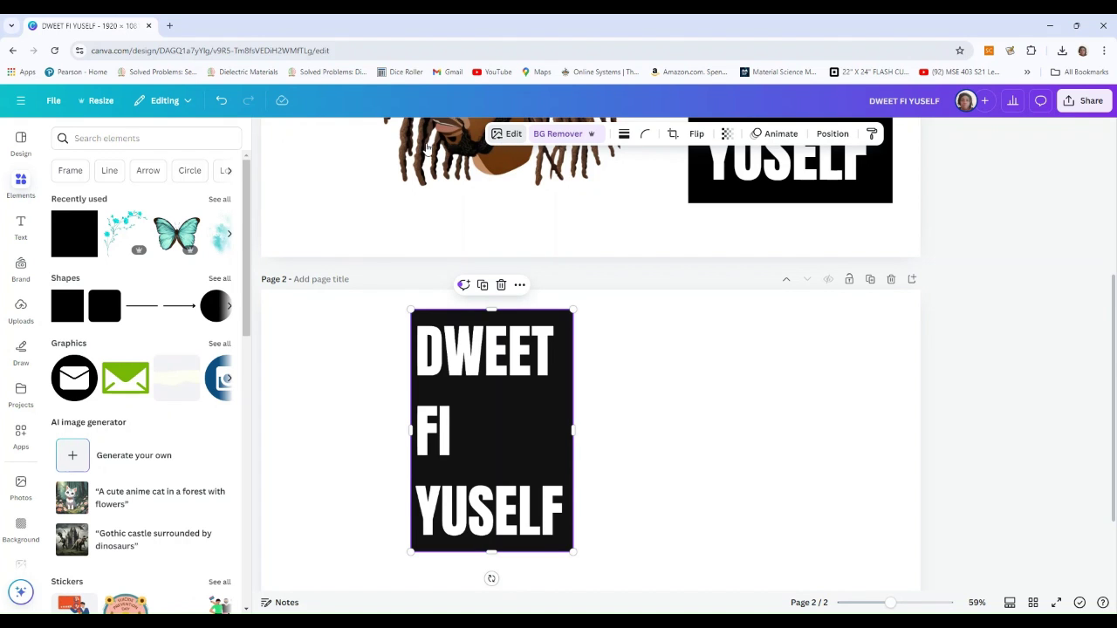
left_click(510, 136)
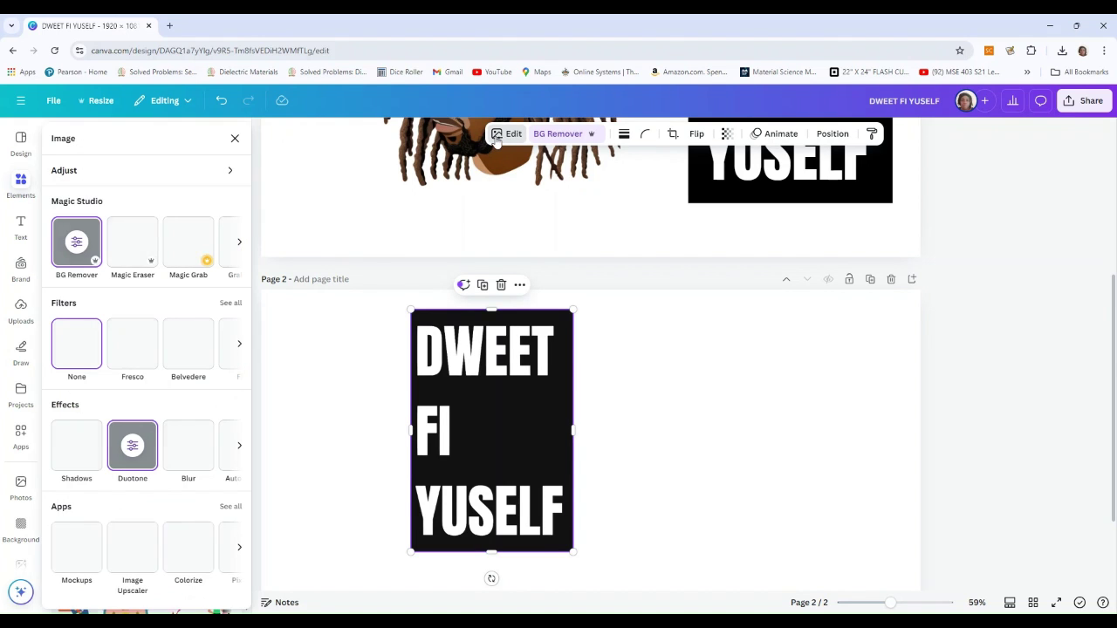
left_click(134, 462)
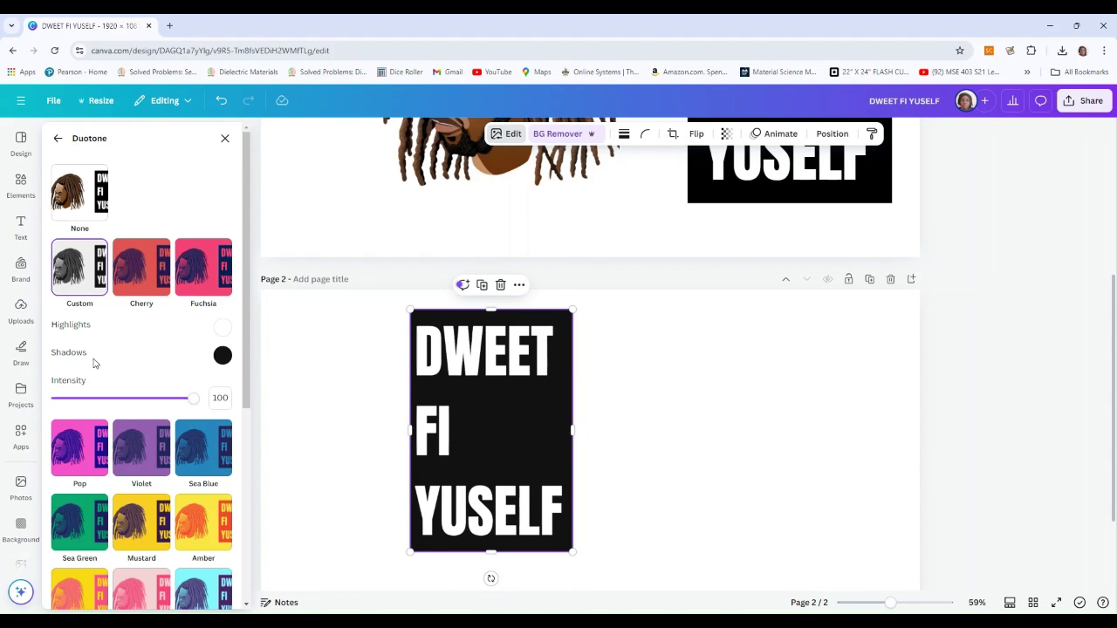
left_click(223, 356)
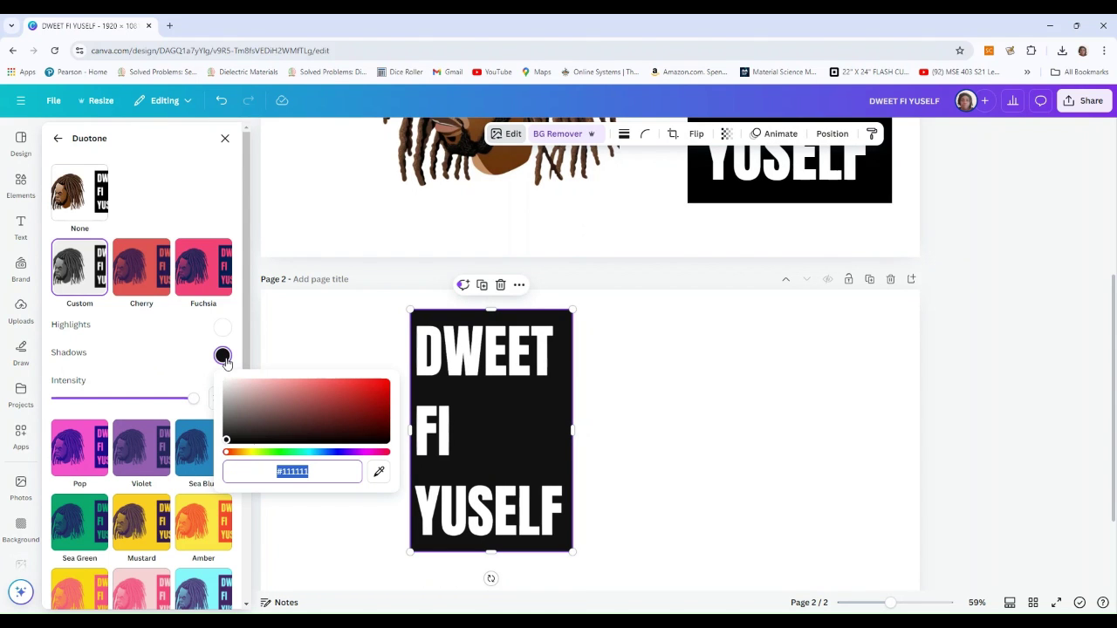
left_click(314, 473)
key("BackSpace")
key("BackSpace")
key("BackSpace")
key("BackSpace")
key("BackSpace")
key("BackSpace")
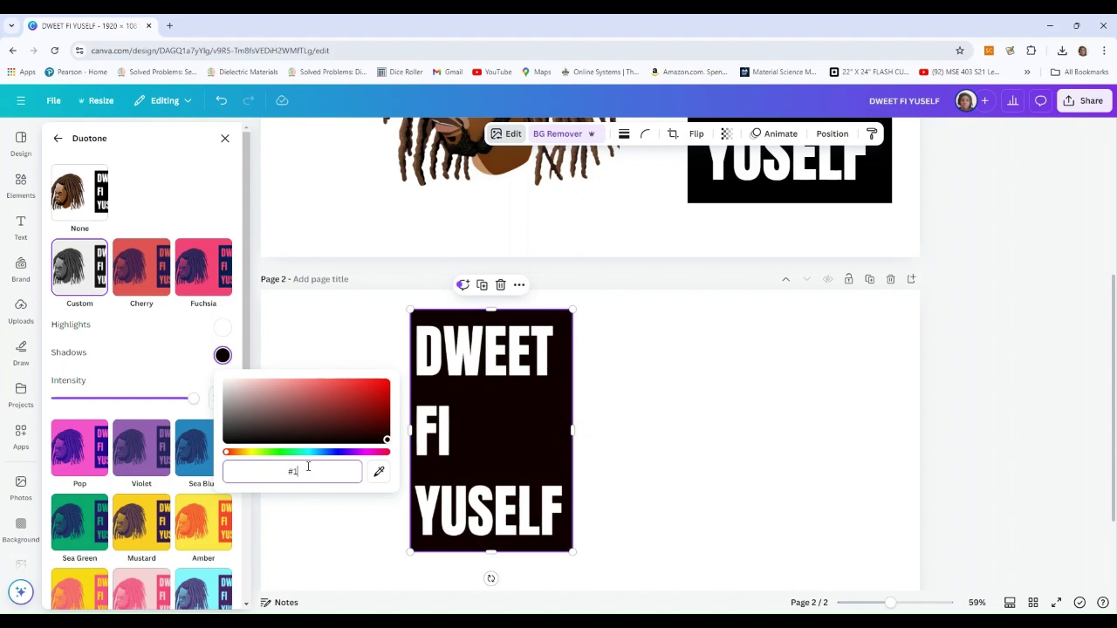
type("FFFFFF")
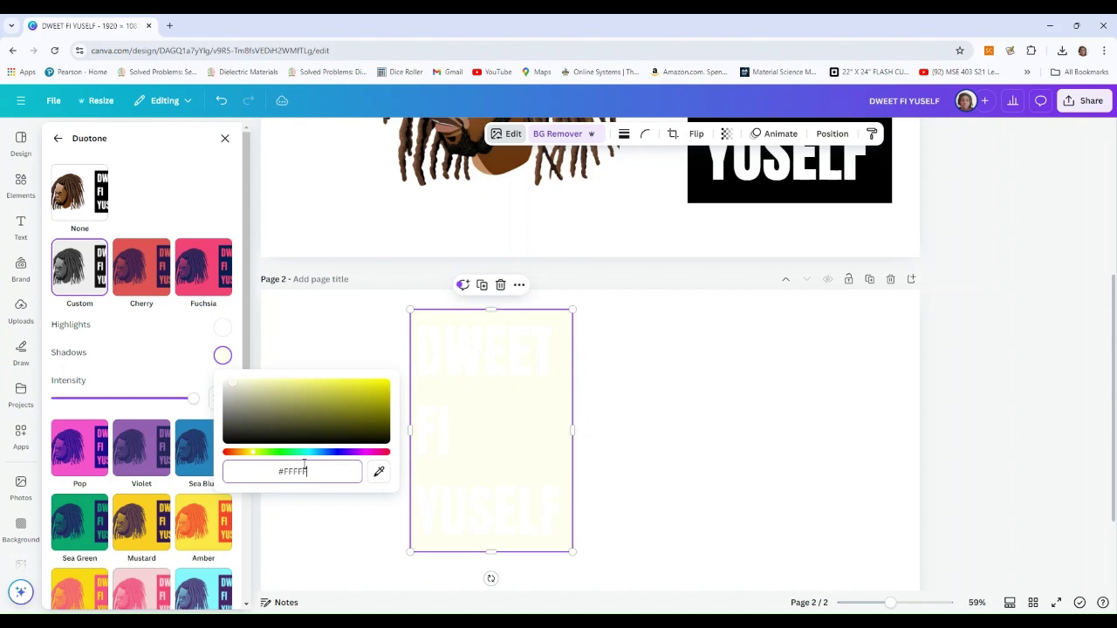
left_click(196, 359)
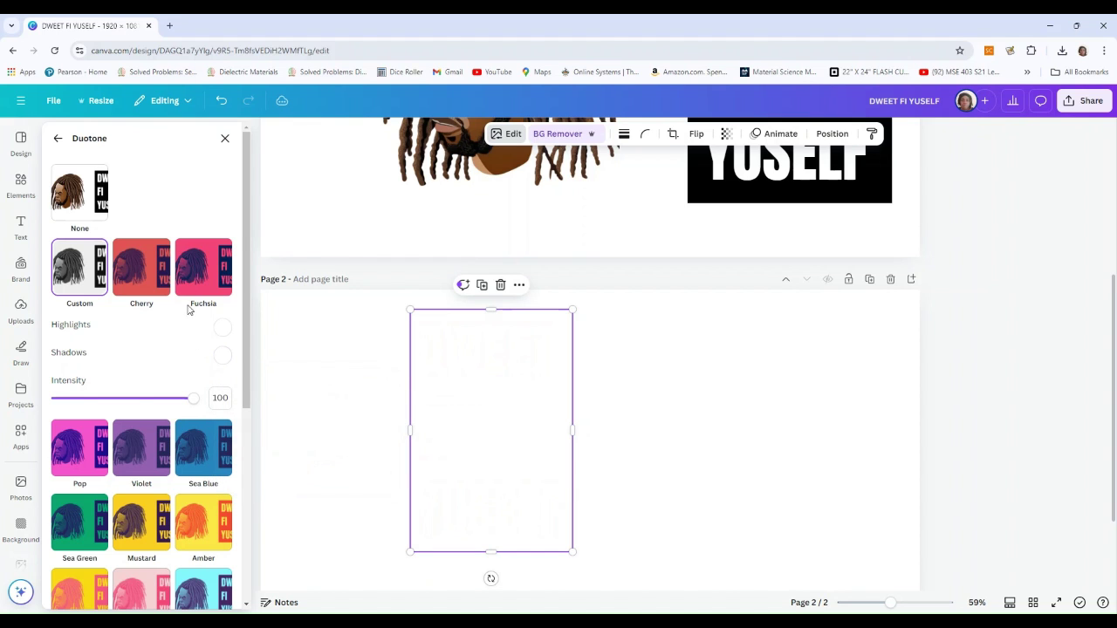
left_click(224, 140)
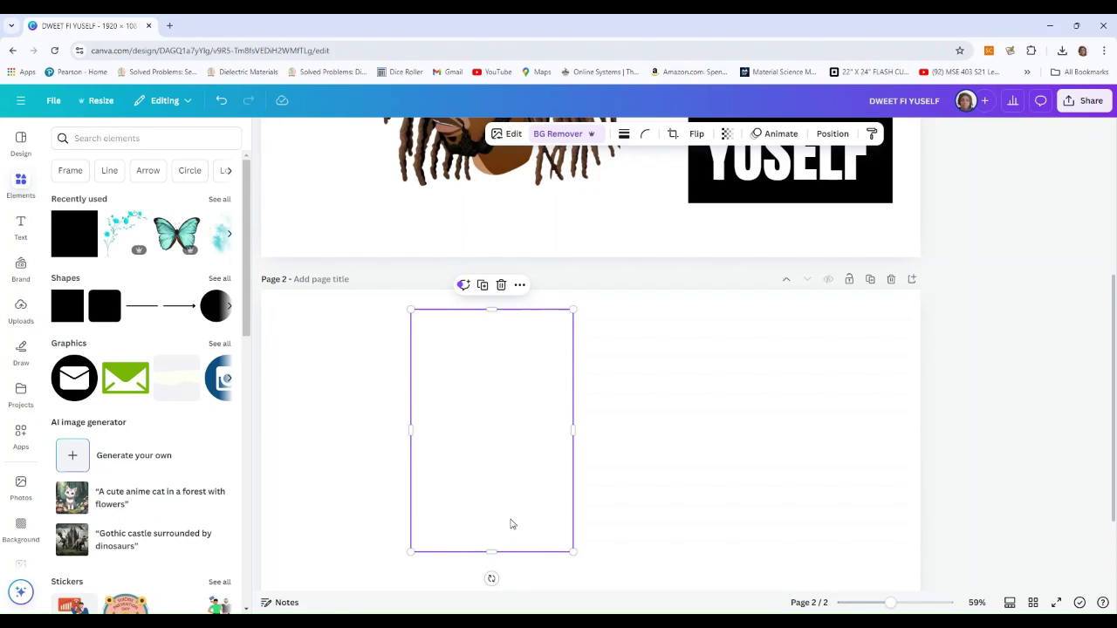
Add an Outline shadow of size 5 to the whitened lettering panel on page 2
left_click(508, 136)
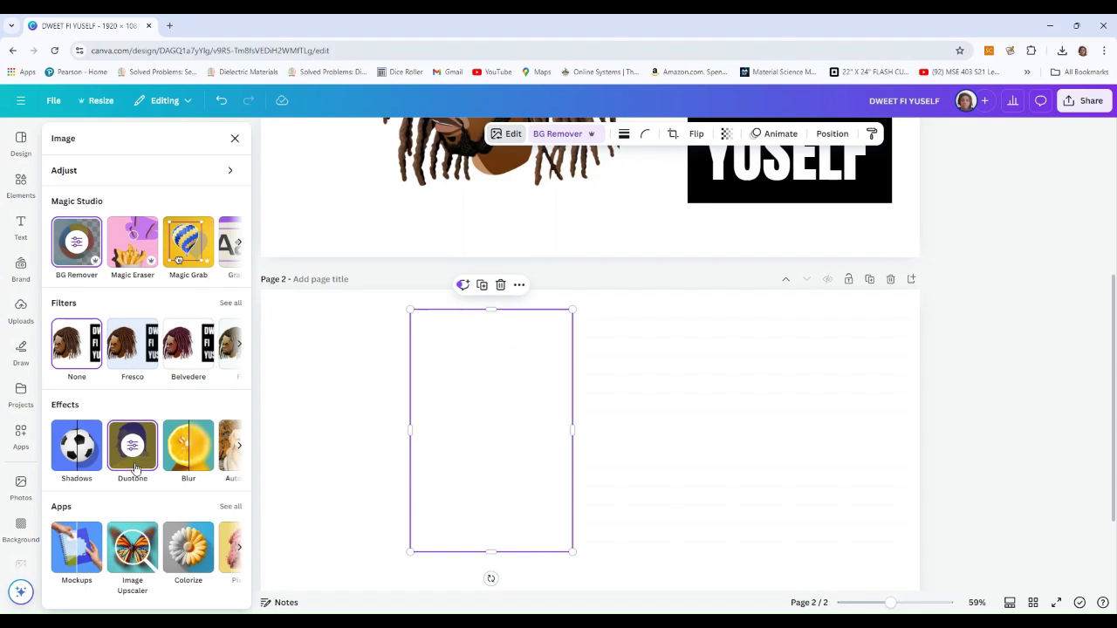
left_click(72, 469)
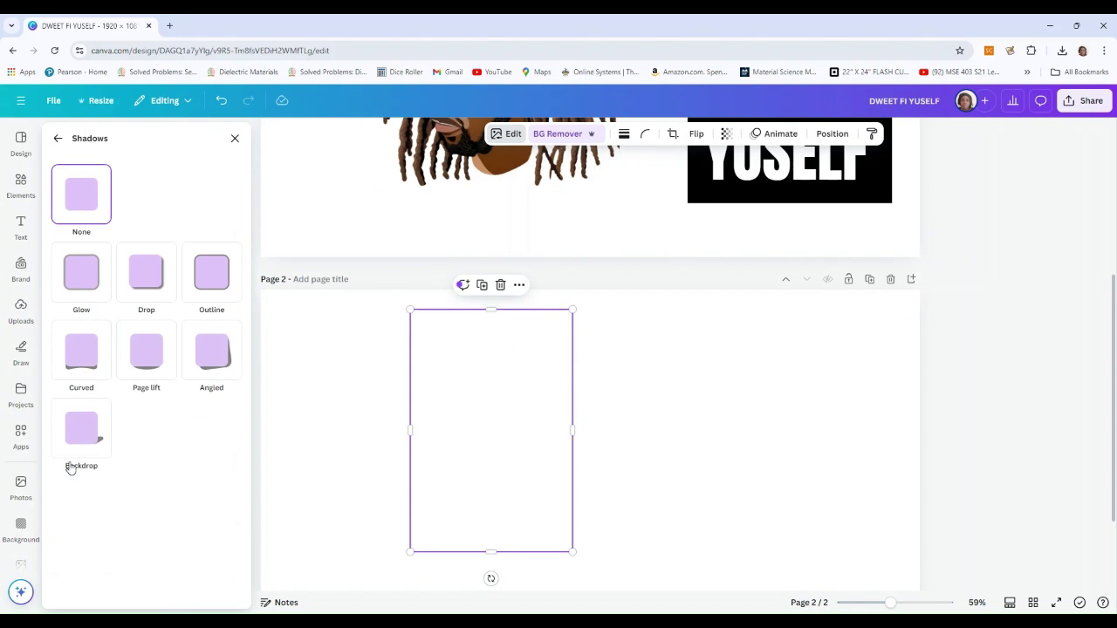
left_click(219, 279)
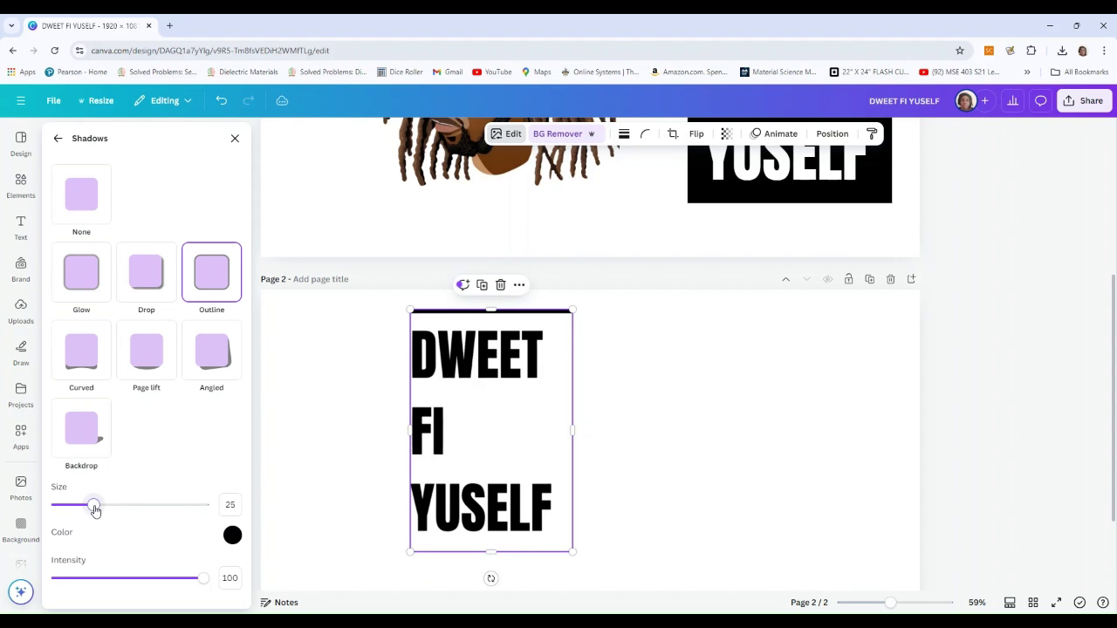
left_click_drag(96, 510, 64, 514)
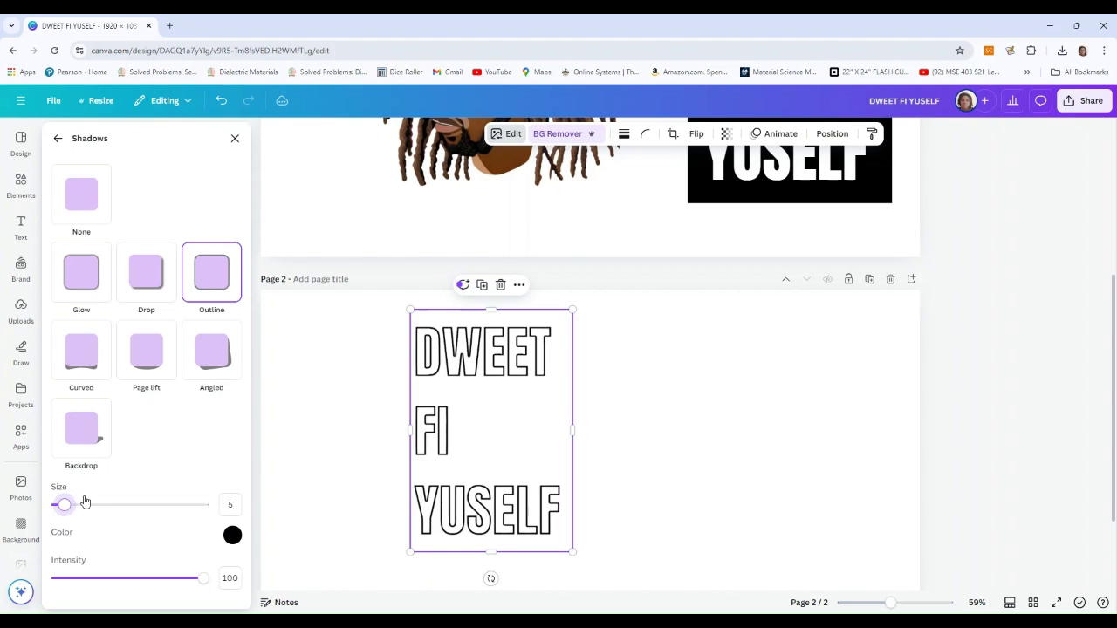
left_click(233, 141)
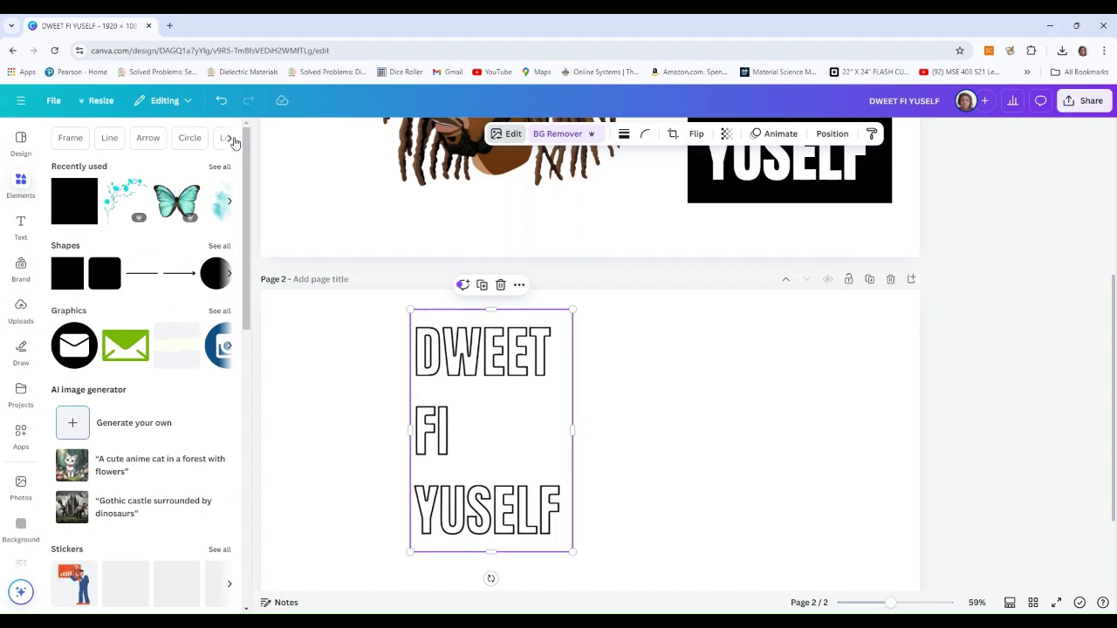
left_click(646, 444)
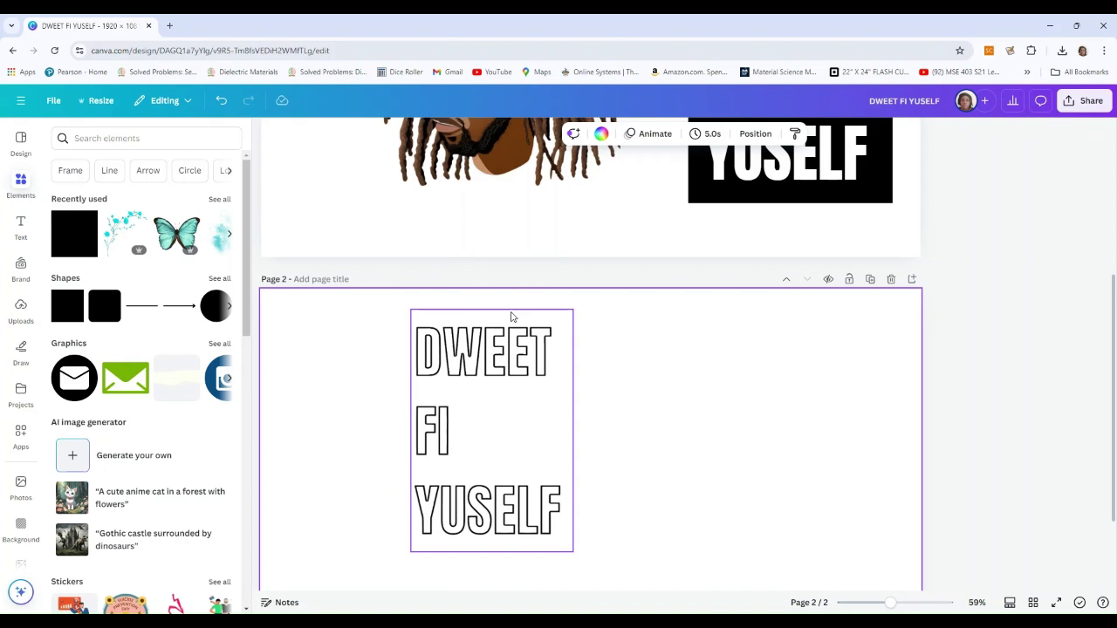
Crop the upper, lower and right margins of the outlined lettering panel closer to the letters
left_click(506, 347)
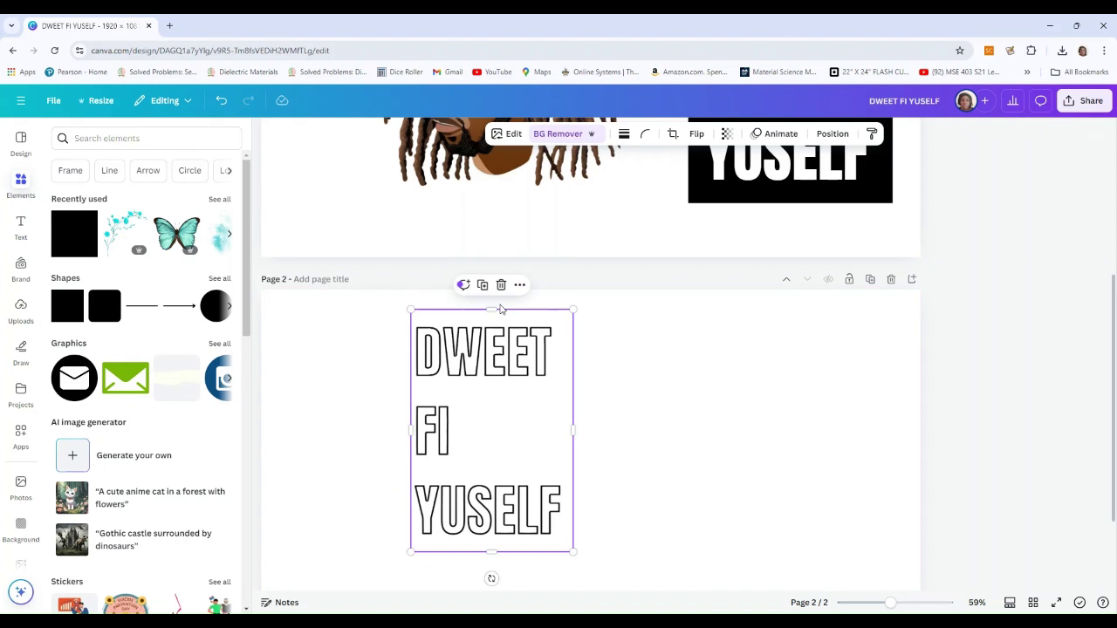
left_click_drag(489, 313, 489, 321)
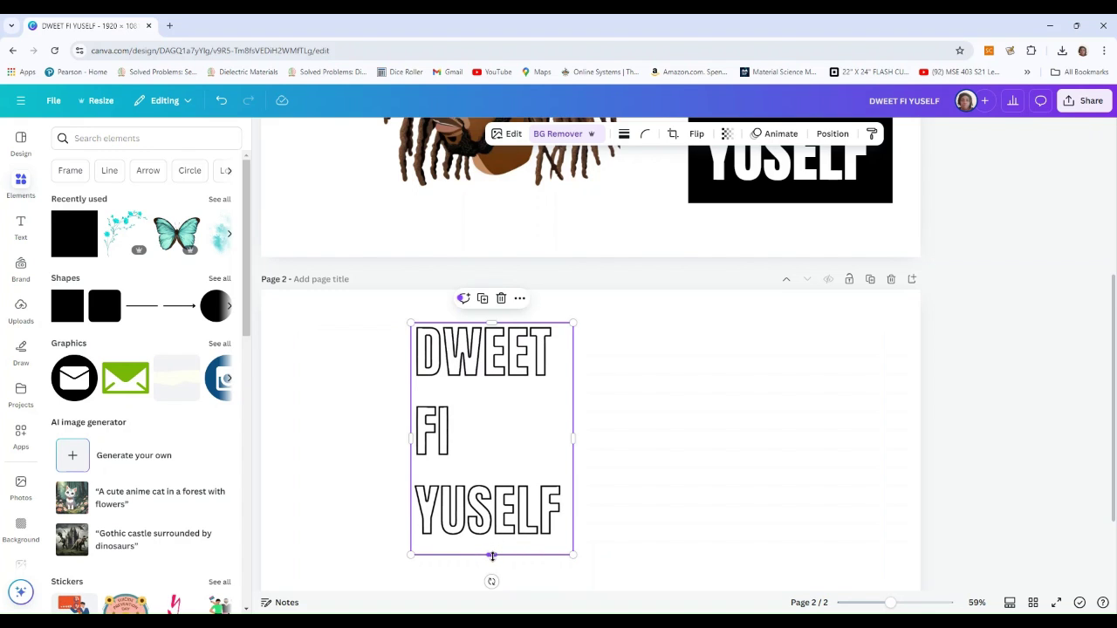
left_click_drag(492, 553, 492, 540)
left_click_drag(572, 432, 563, 437)
left_click(603, 466)
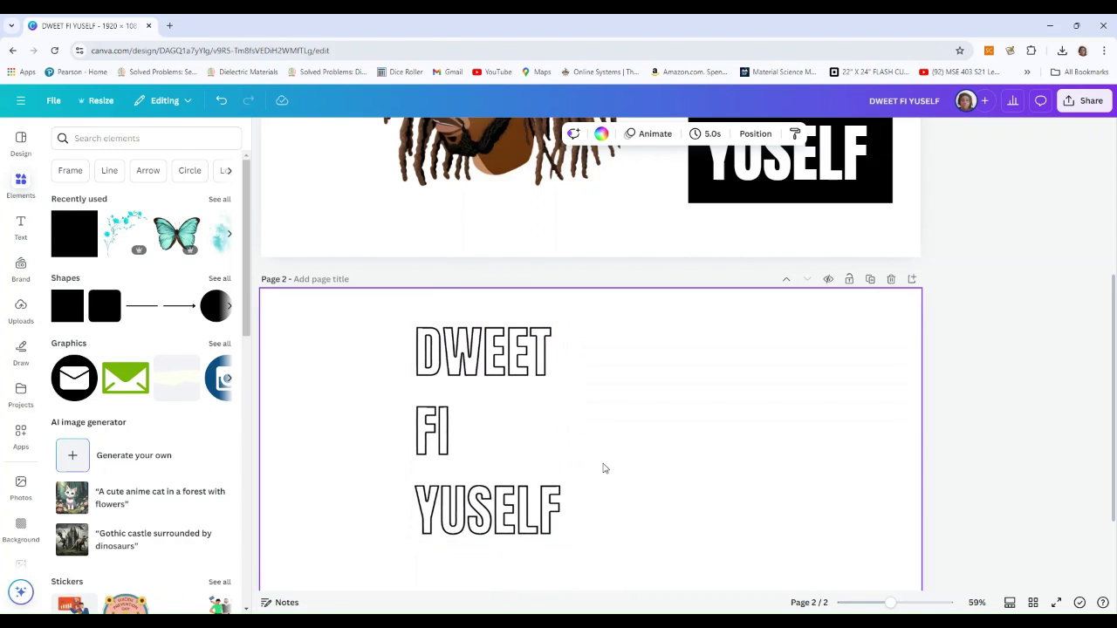
Add an Outline shadow of size 11 to the dreadlocks portrait on page 1
scroll(649, 415, "up", 5)
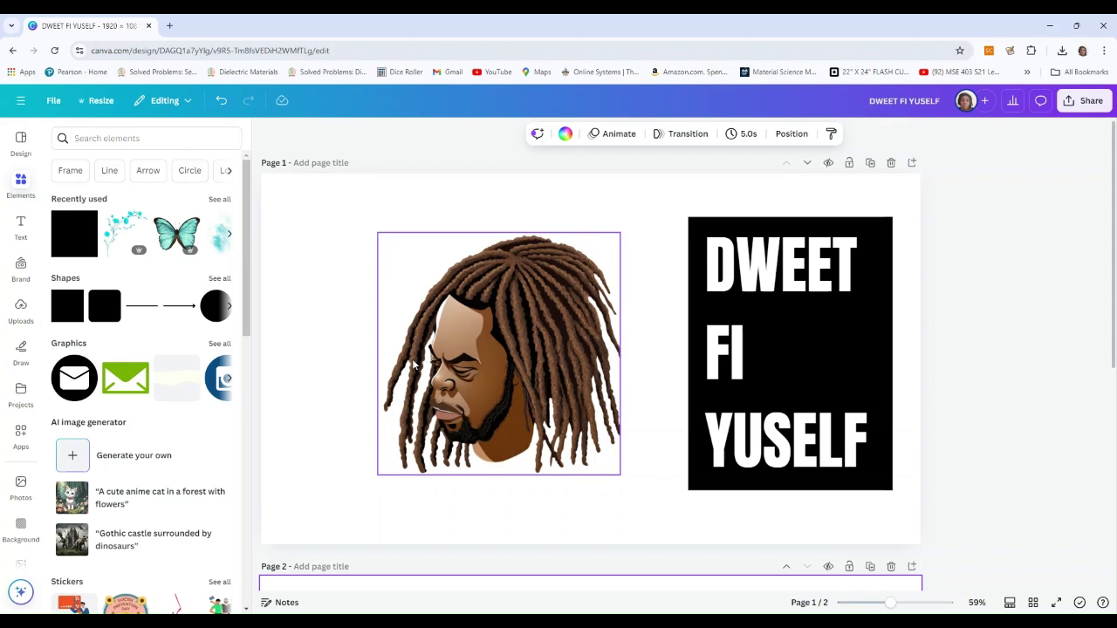
left_click(471, 351)
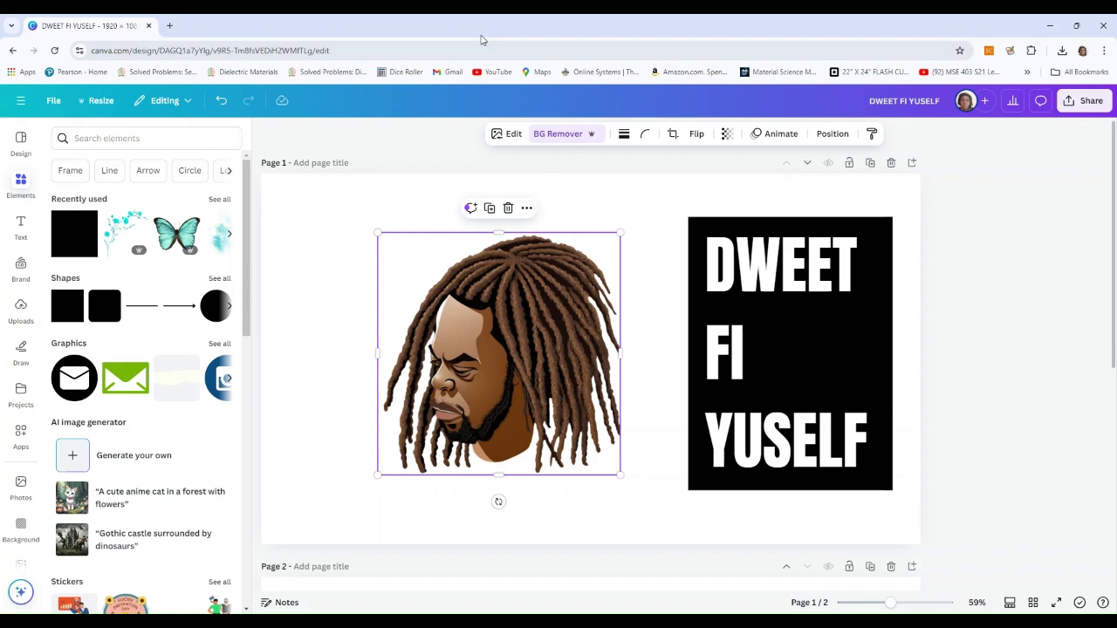
left_click(503, 134)
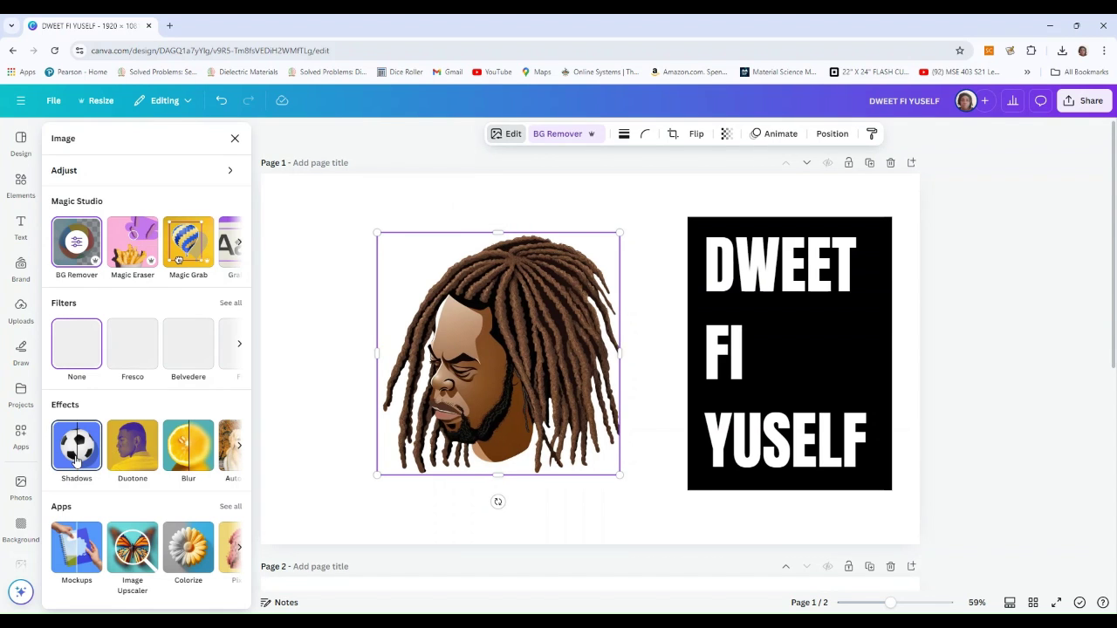
left_click(77, 447)
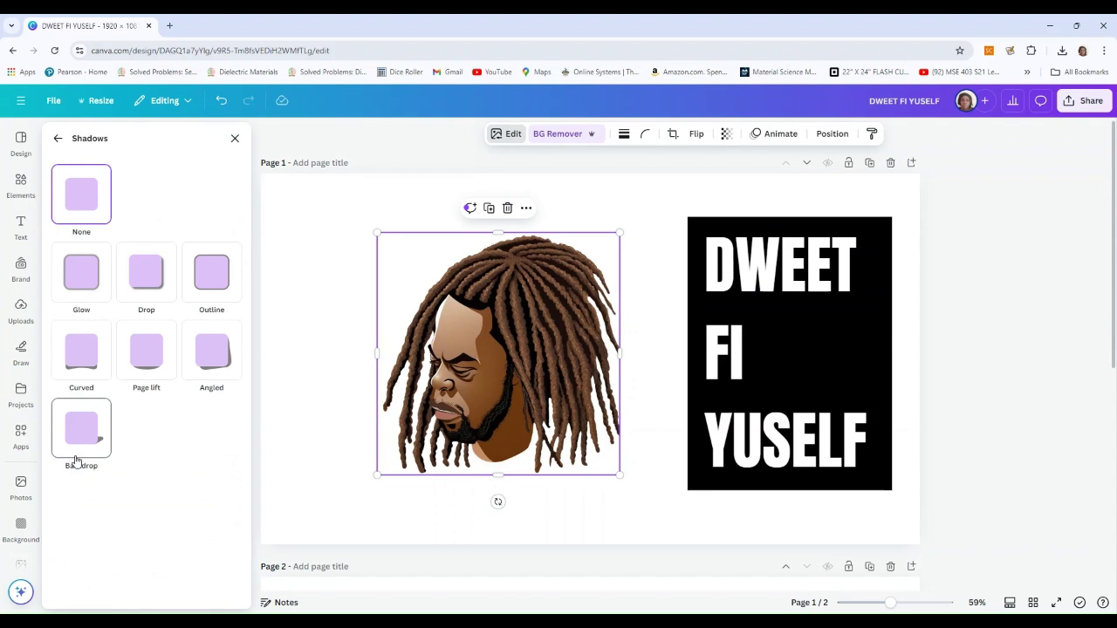
left_click(215, 288)
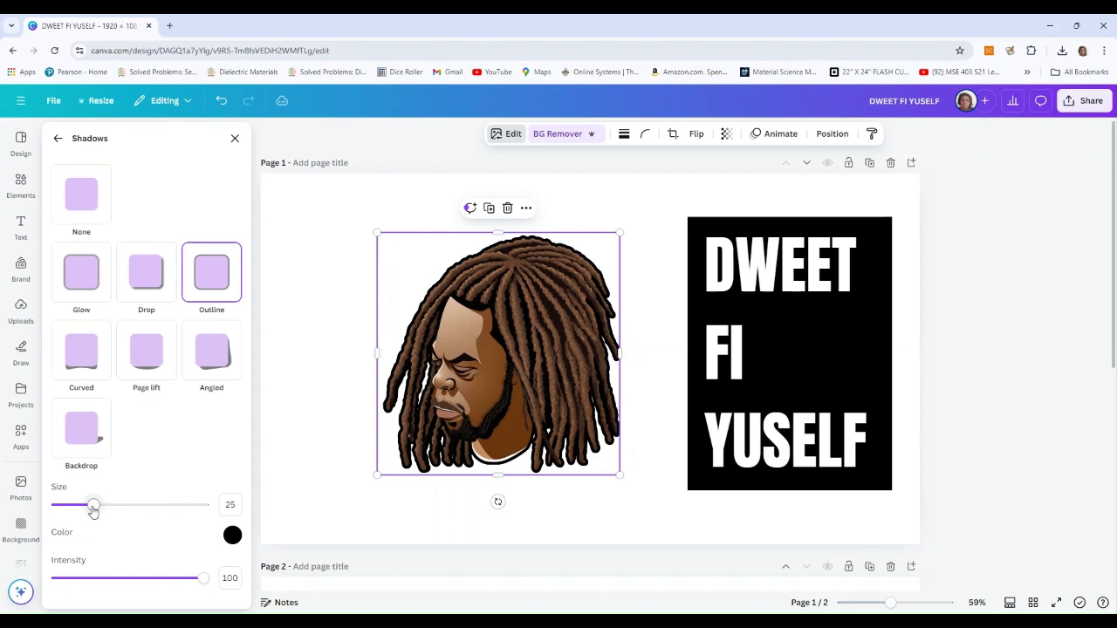
left_click_drag(92, 511, 74, 516)
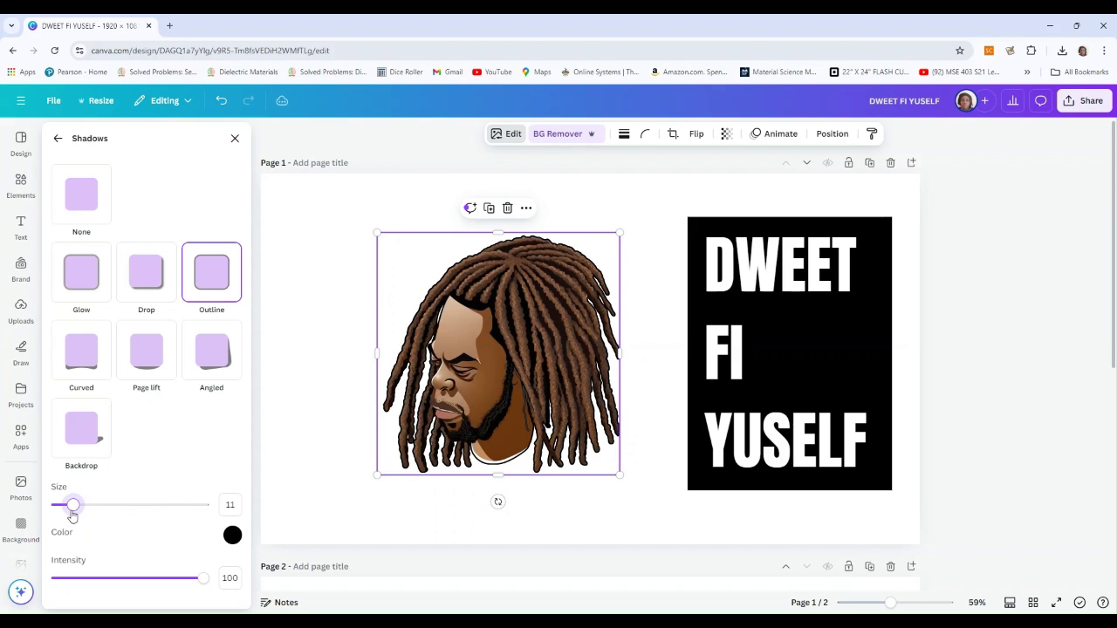
Set the colour of the portrait's outline shadow to #FFFFFF
left_click(233, 535)
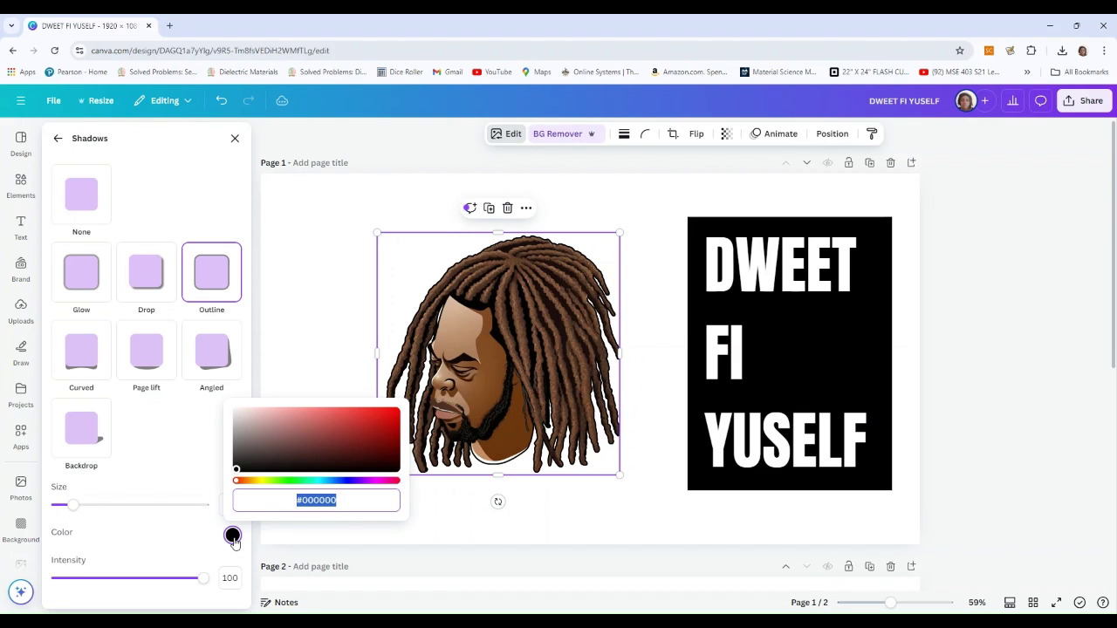
left_click(342, 502)
key("BackSpace")
key("BackSpace")
key("BackSpace")
key("BackSpace")
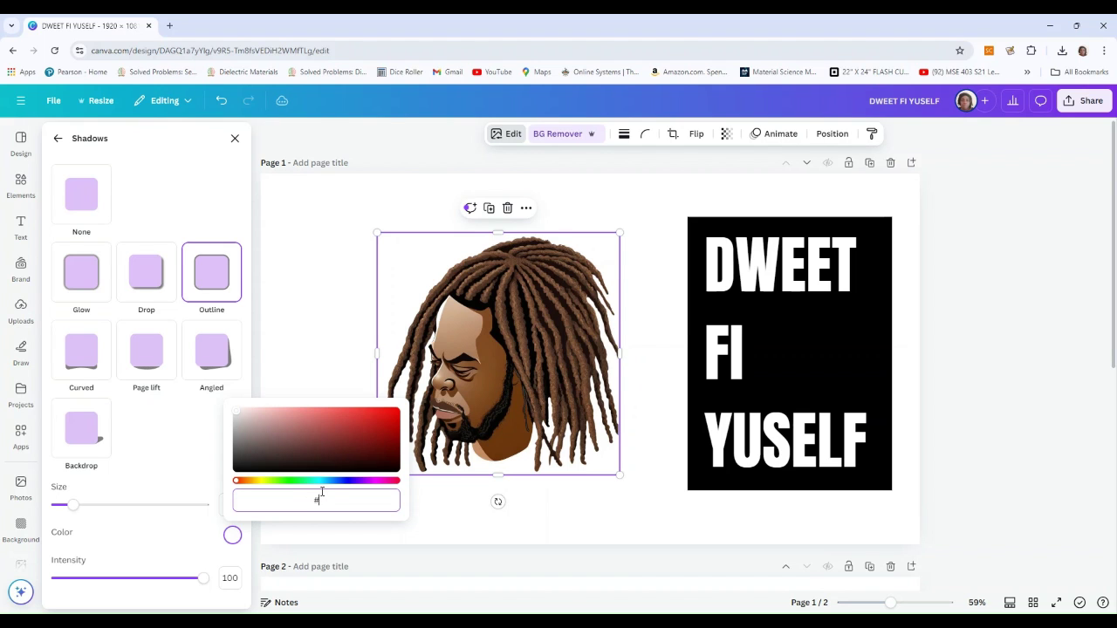
type("FFFFFF")
left_click(196, 480)
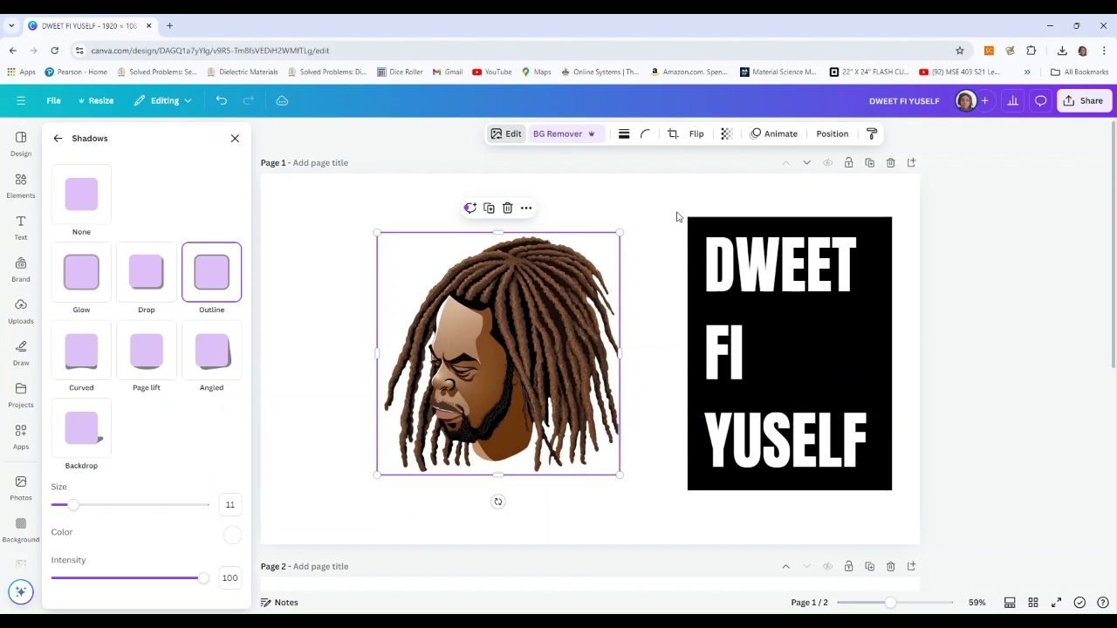
Delete the original black rectangle and its text from page 1, and move the outlined lettering panel from page 2 over the back half of the head
left_click_drag(676, 208, 905, 523)
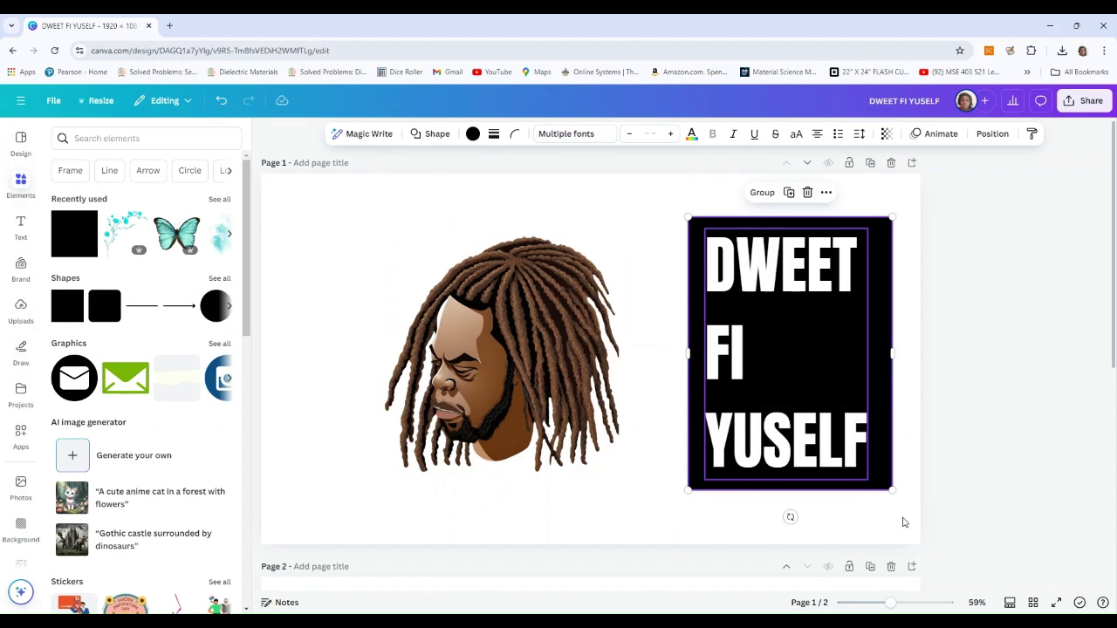
key("Delete")
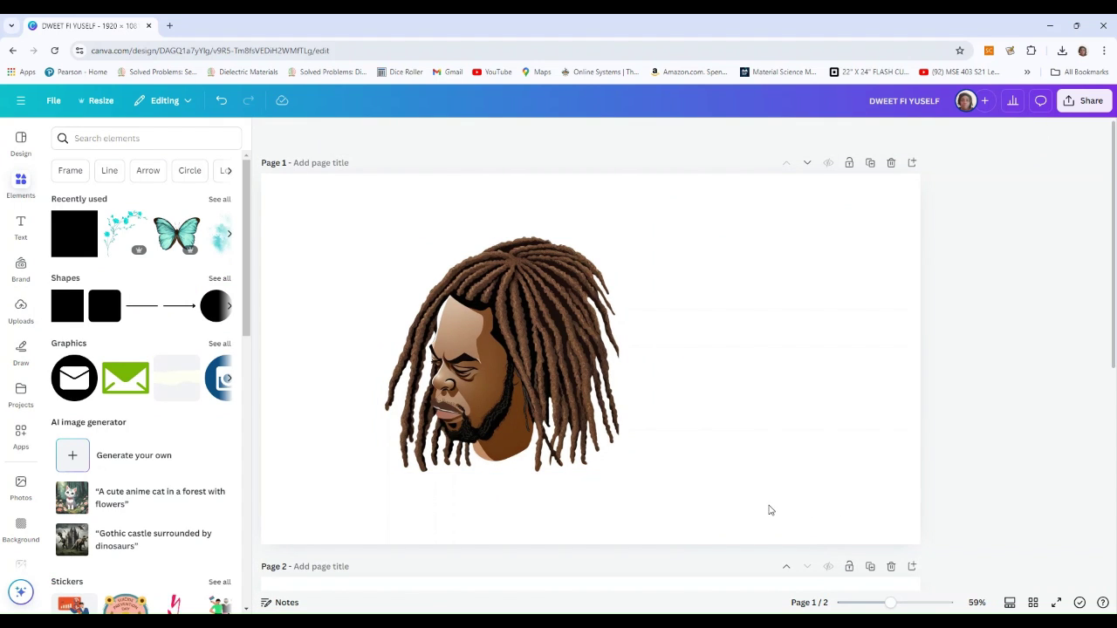
scroll(768, 511, "down", 2)
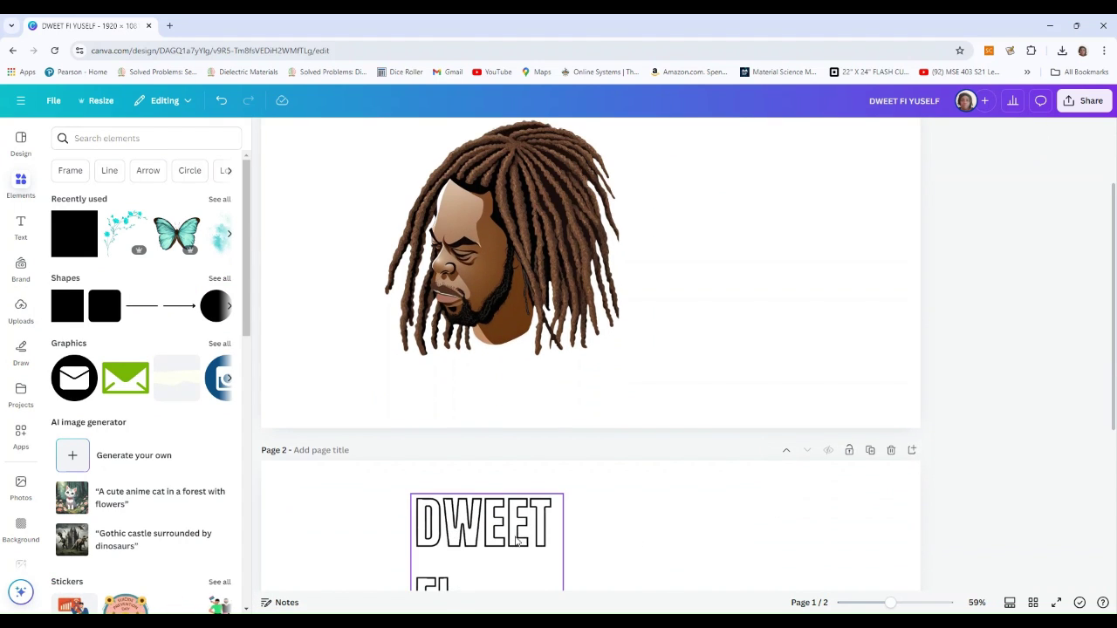
left_click_drag(516, 529, 618, 169)
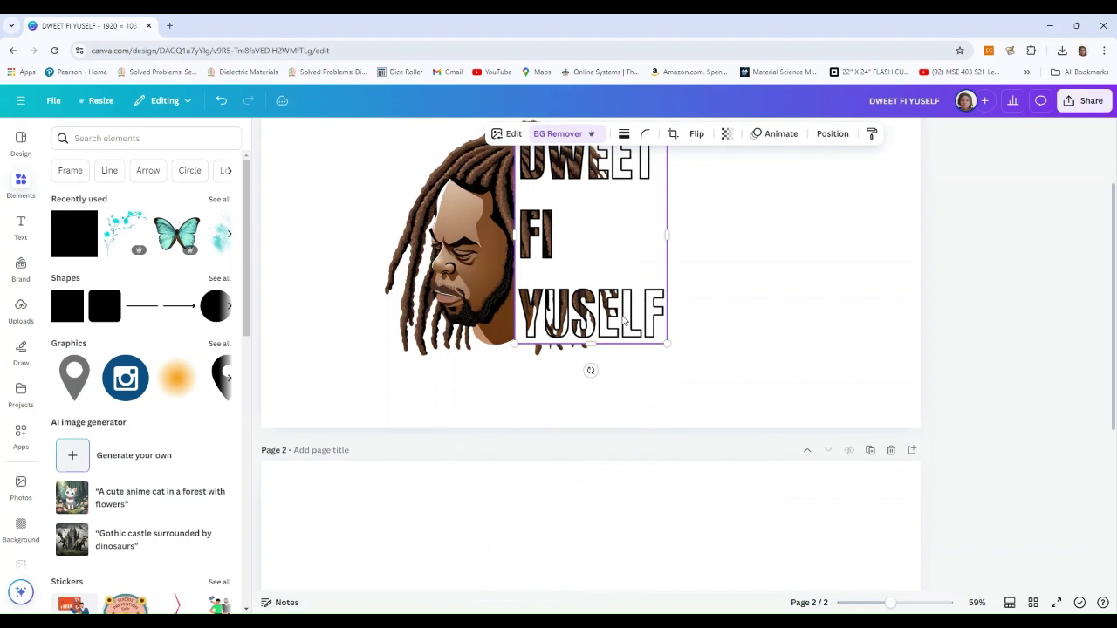
scroll(736, 421, "up", 2)
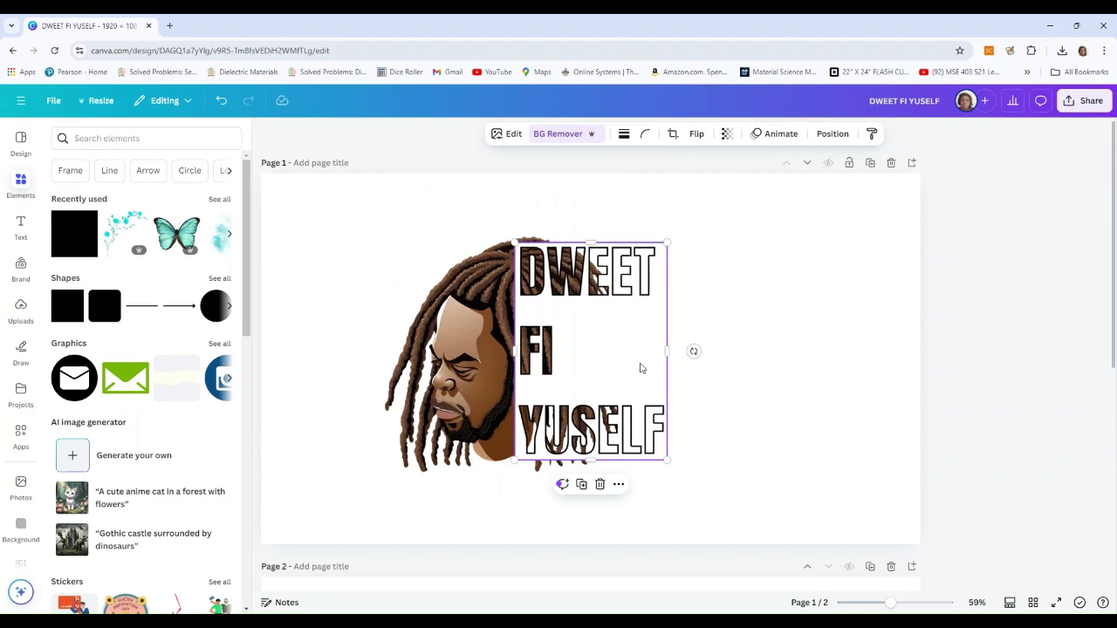
Enlarge the outlined lettering panel to about the head's height and shift it left so it covers the back half of the portrait
mouse_move(637, 356)
left_mouse_down()
mouse_move(641, 346)
mouse_move(640, 376)
left_mouse_up()
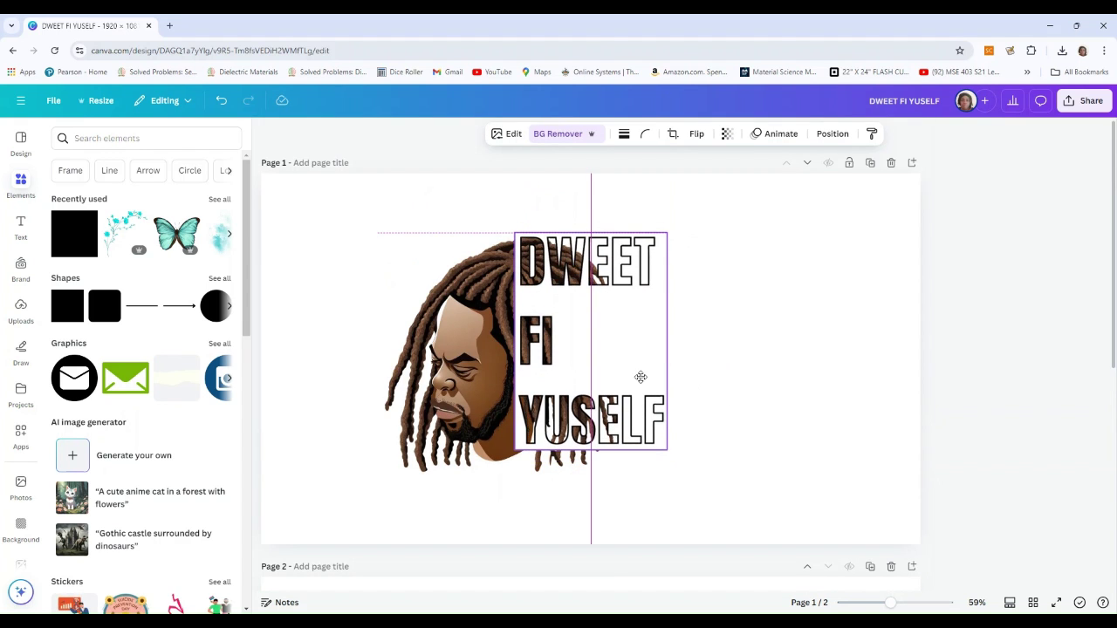
mouse_move(675, 469)
left_mouse_down()
mouse_move(673, 457)
mouse_move(685, 475)
left_mouse_up()
left_click_drag(627, 294, 611, 296)
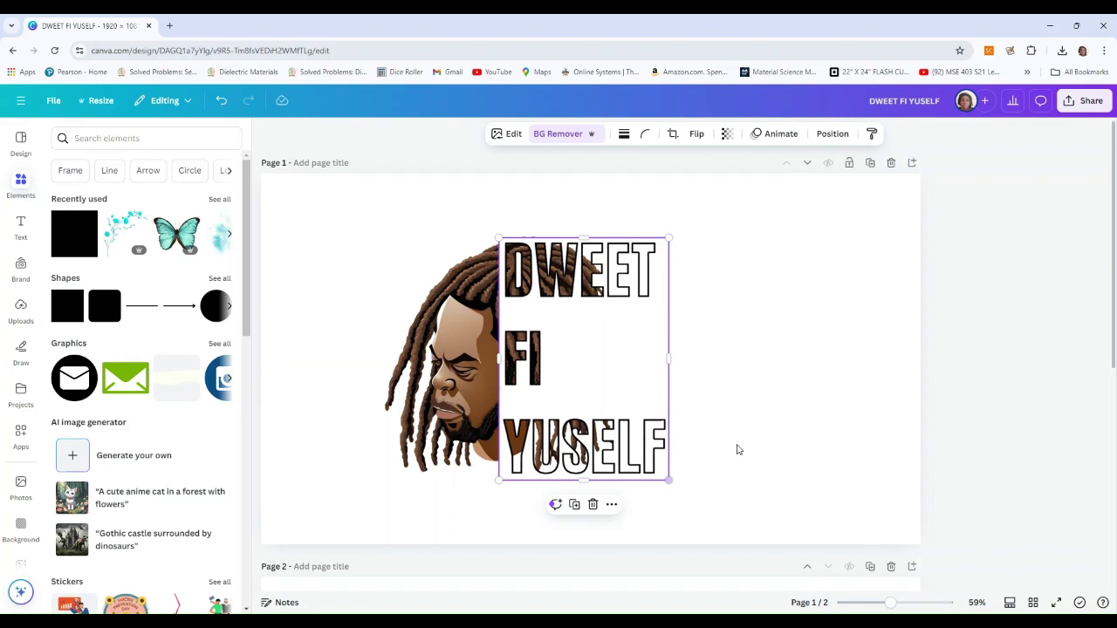
left_click(782, 443)
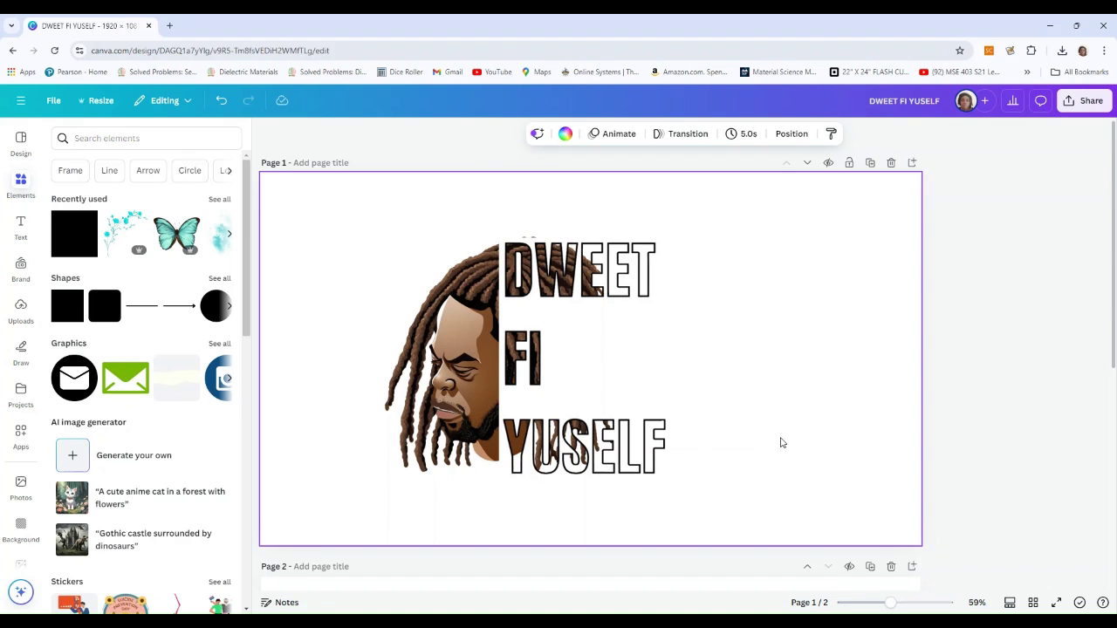
left_click_drag(599, 369, 589, 370)
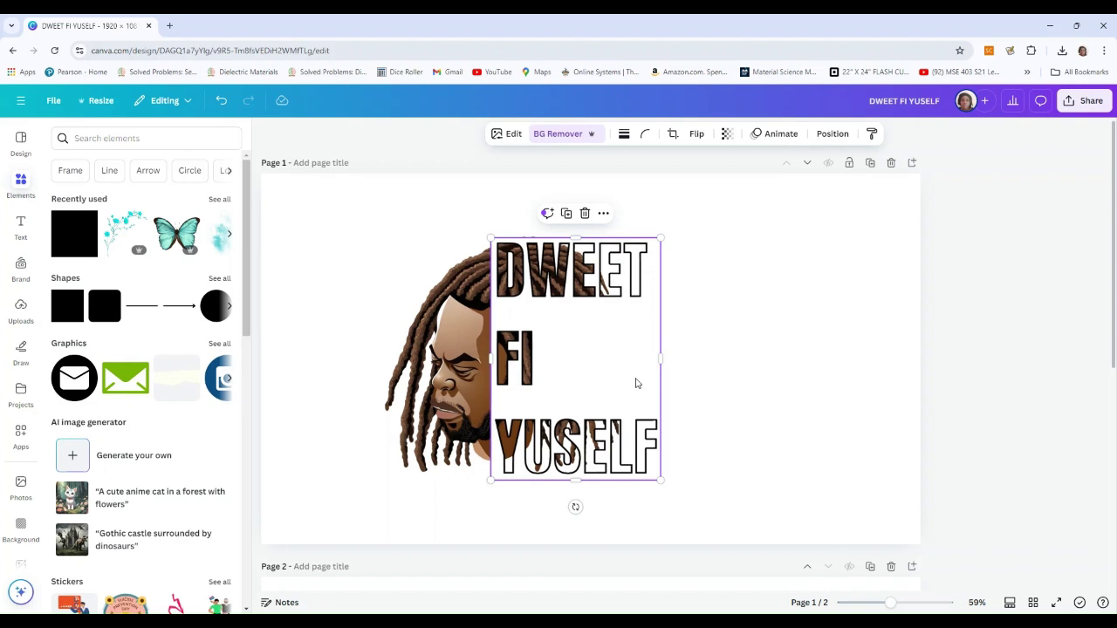
Add a black square shape to page 1 and stretch it to about 494 × 706 px, exactly covering the lettering panel
left_click(358, 202)
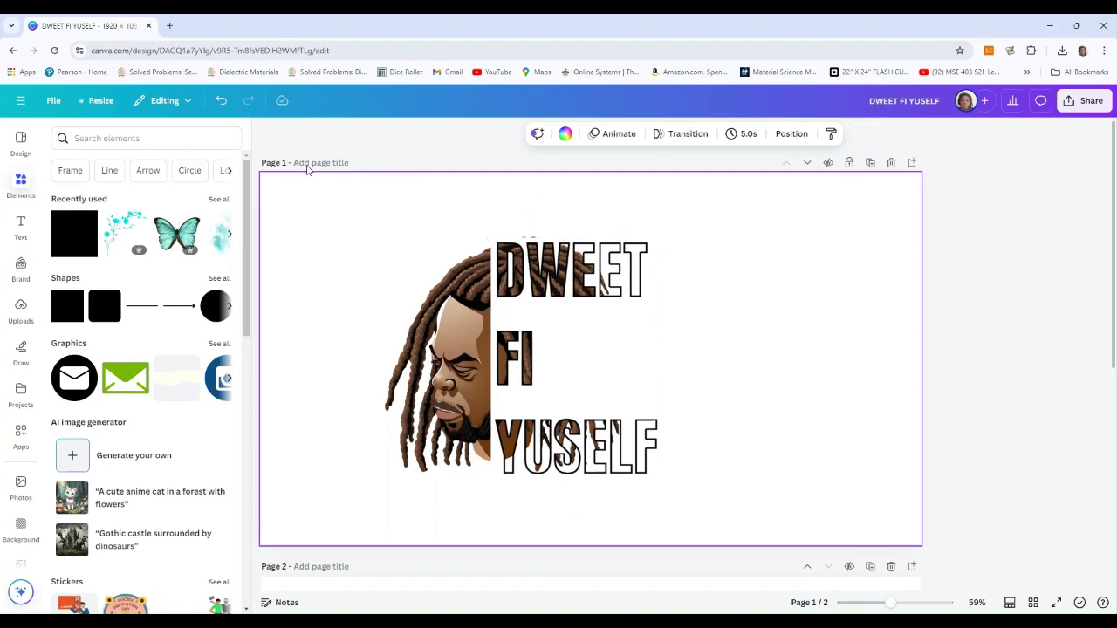
left_click(74, 253)
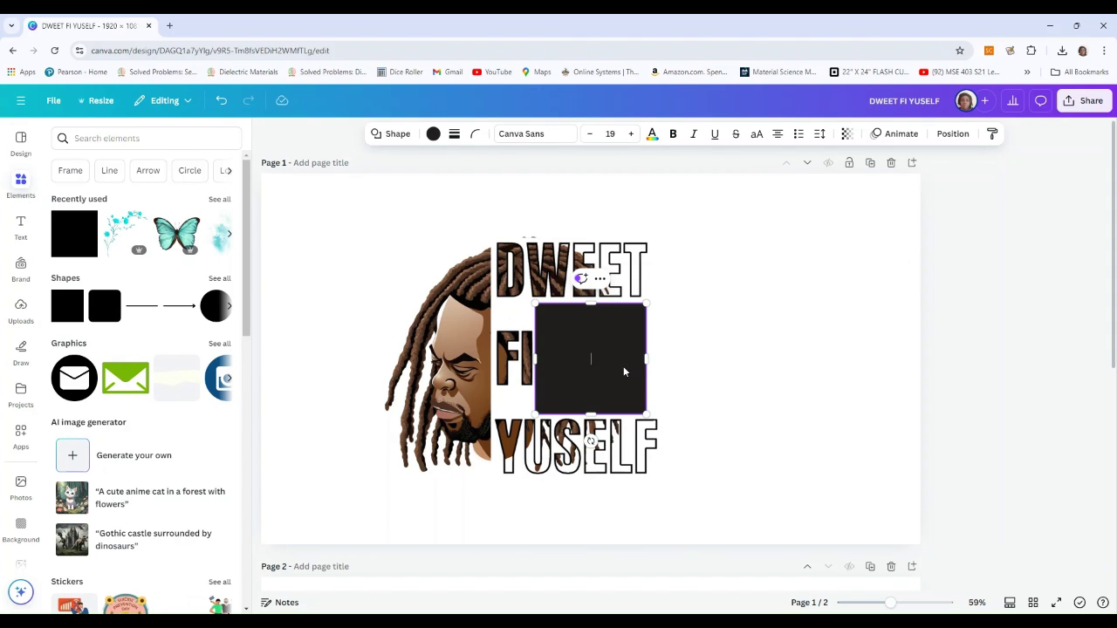
left_click_drag(622, 371, 578, 301)
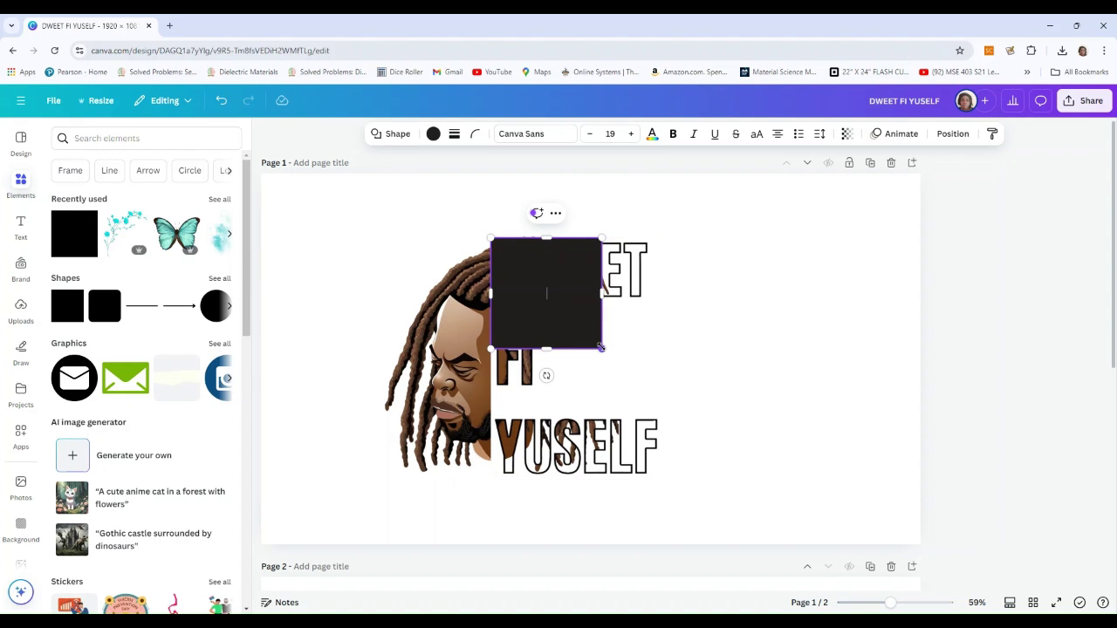
left_click_drag(601, 349, 661, 479)
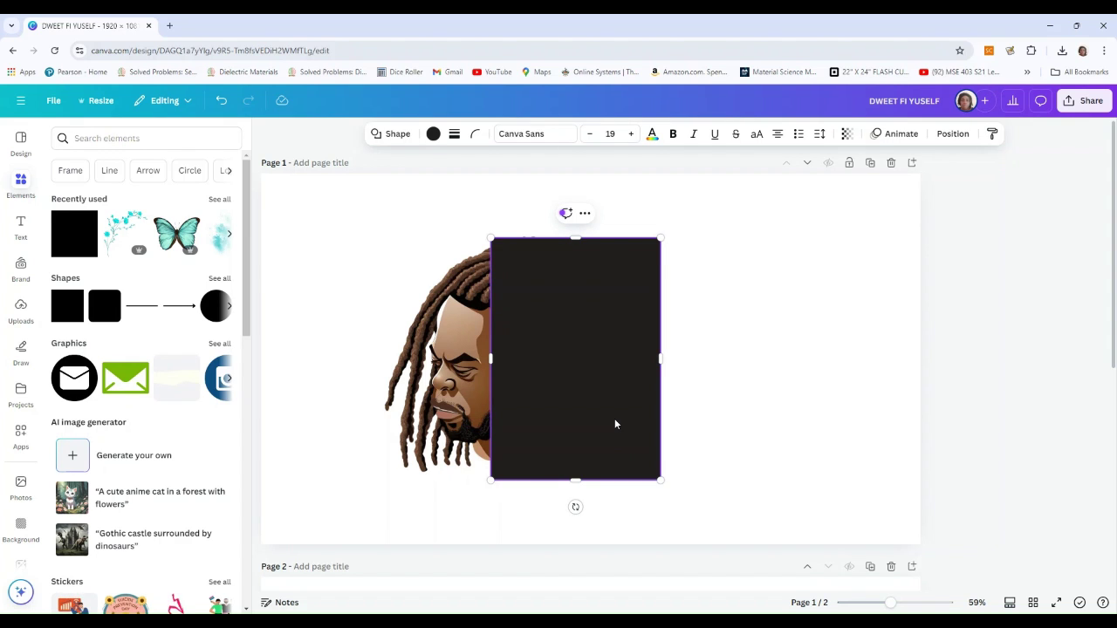
Move the black rectangle's layer beneath the portrait, directly above the page background, so it fills the letter cut-outs
left_click(955, 134)
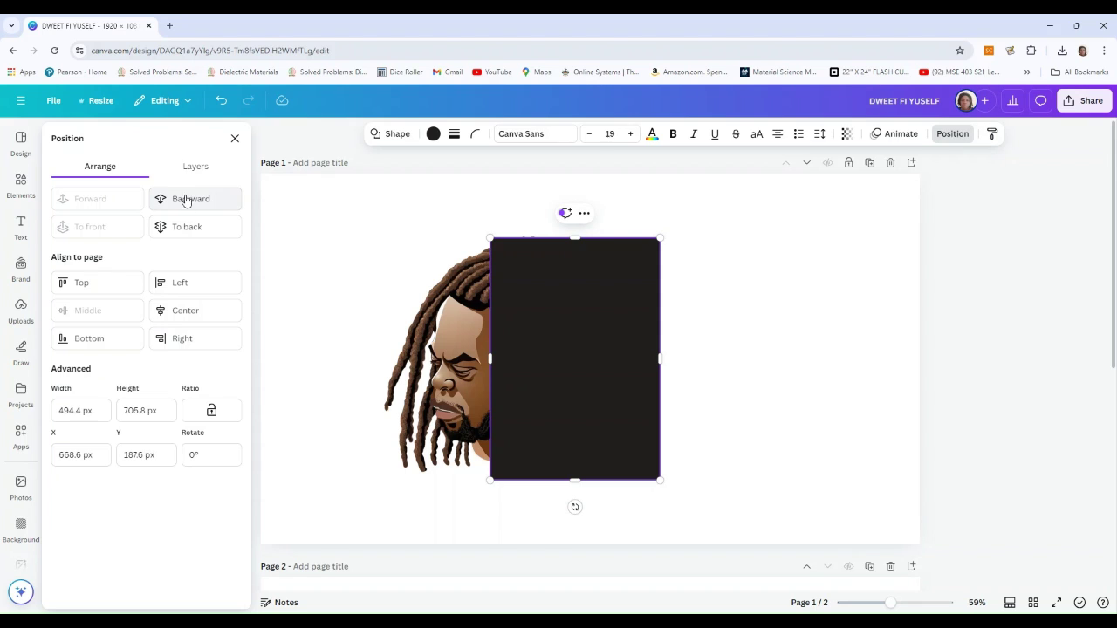
left_click(196, 168)
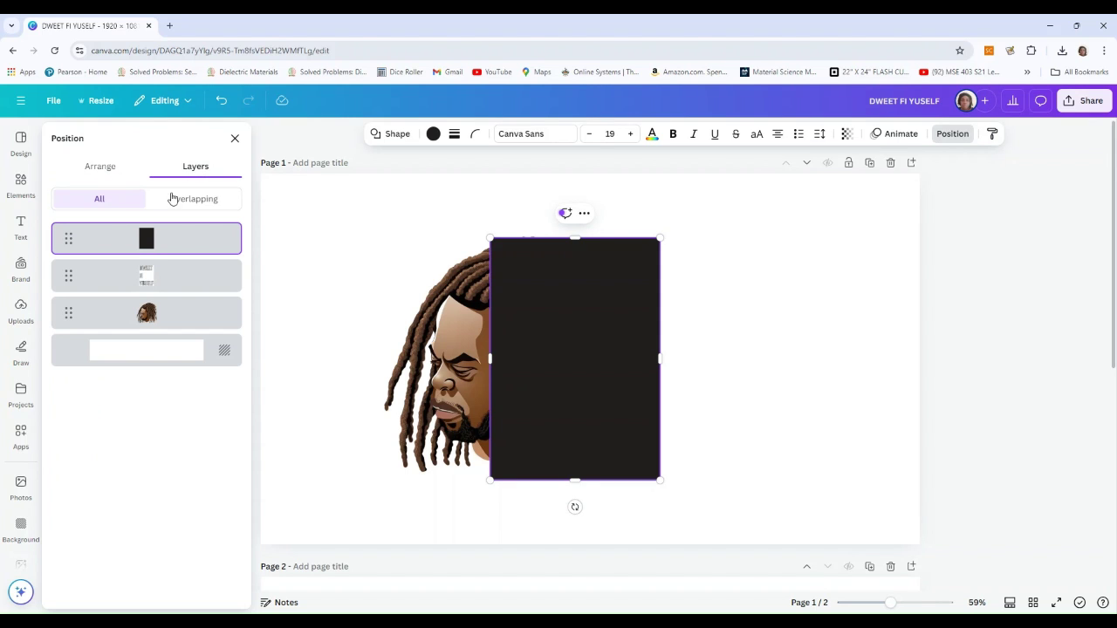
left_click_drag(145, 250, 147, 347)
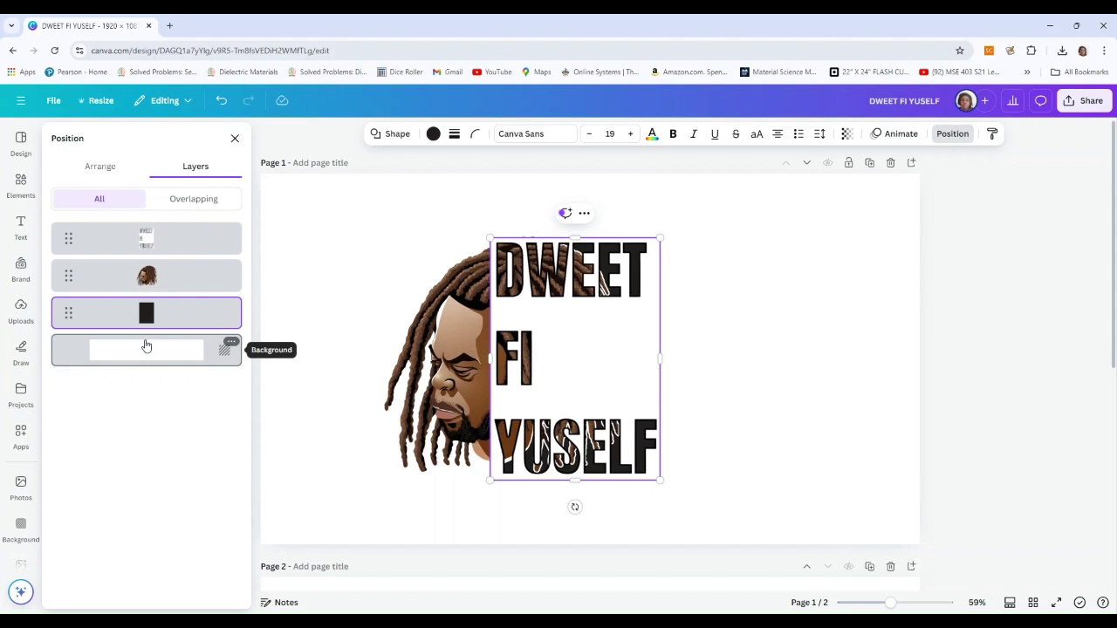
left_click(781, 465)
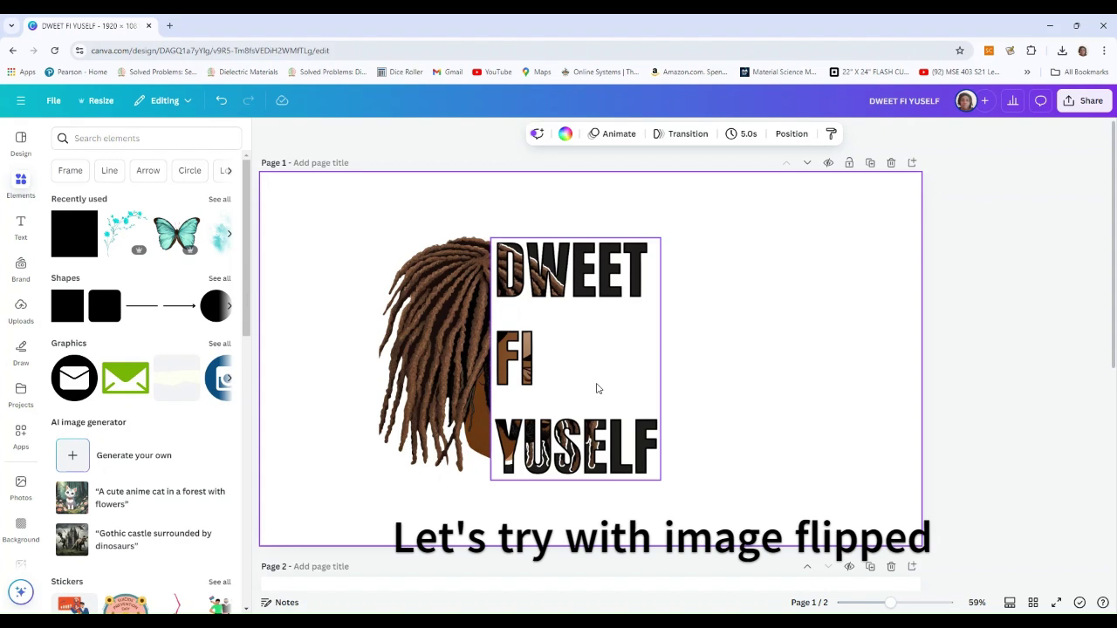
Shift the lettering panel slightly right over the flipped portrait and realign the black backing rectangle with it
mouse_move(598, 386)
left_mouse_down()
mouse_move(620, 384)
mouse_move(609, 390)
left_mouse_up()
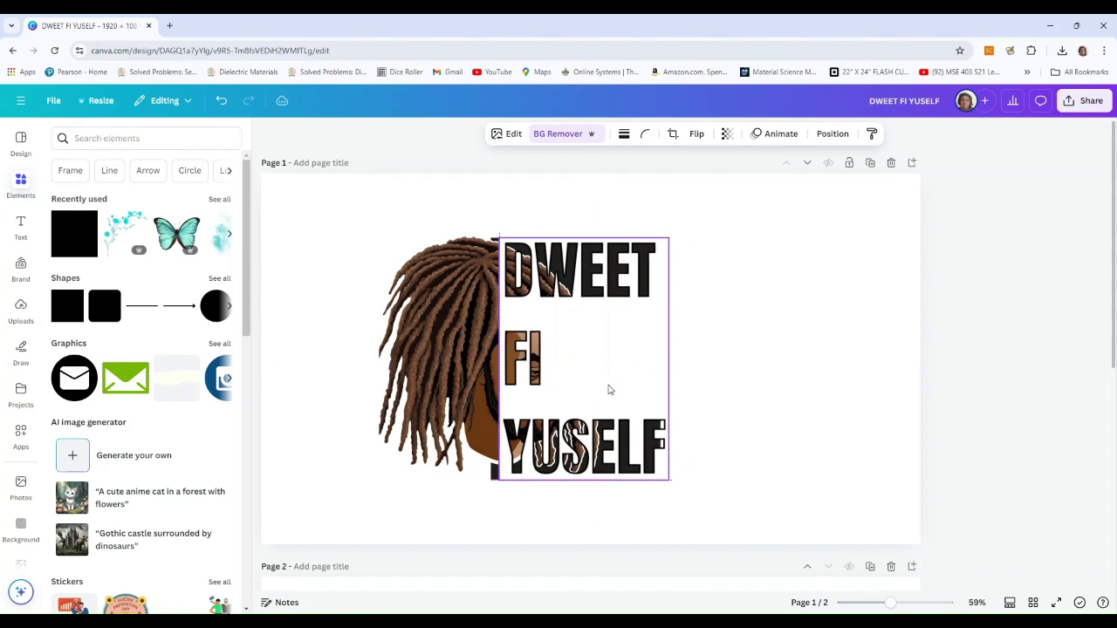
left_click(492, 479)
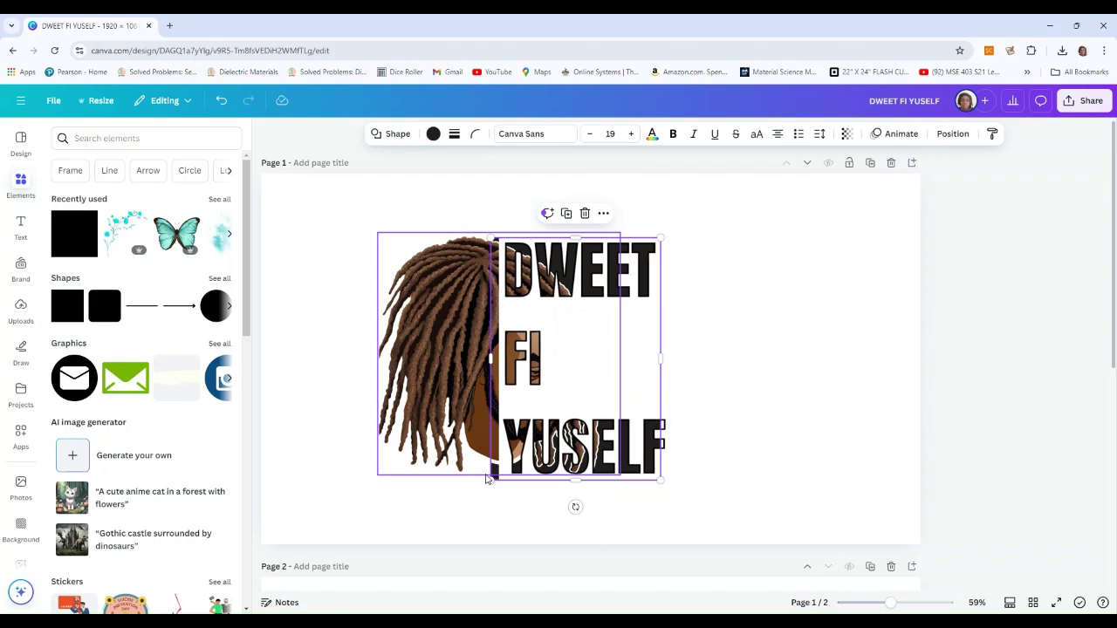
left_click_drag(486, 479, 486, 478)
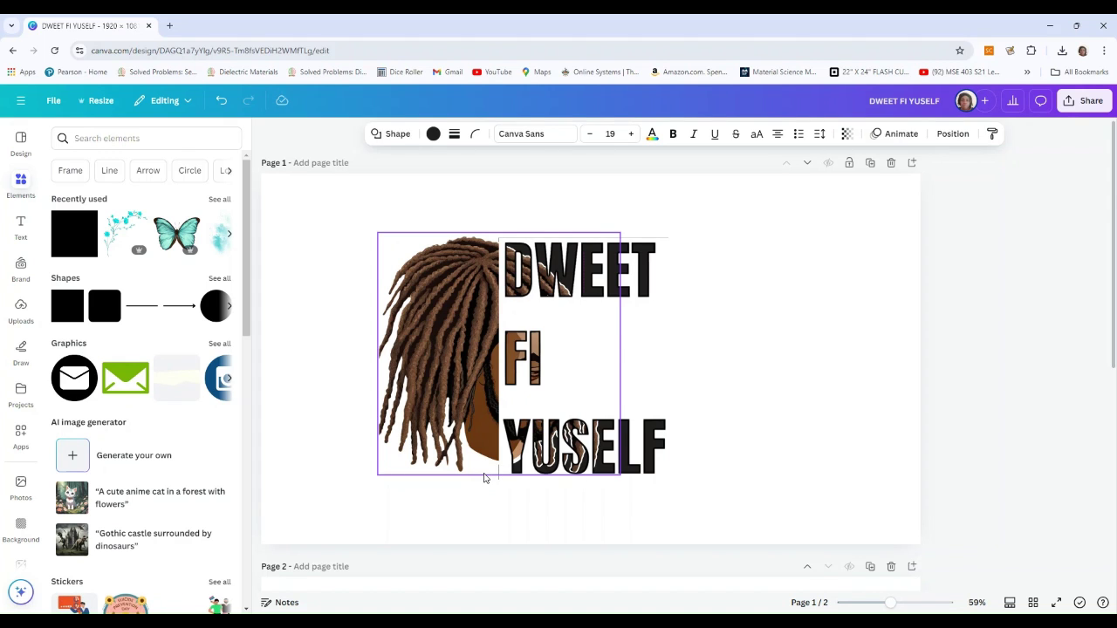
left_click_drag(486, 478, 483, 479)
left_click(767, 427)
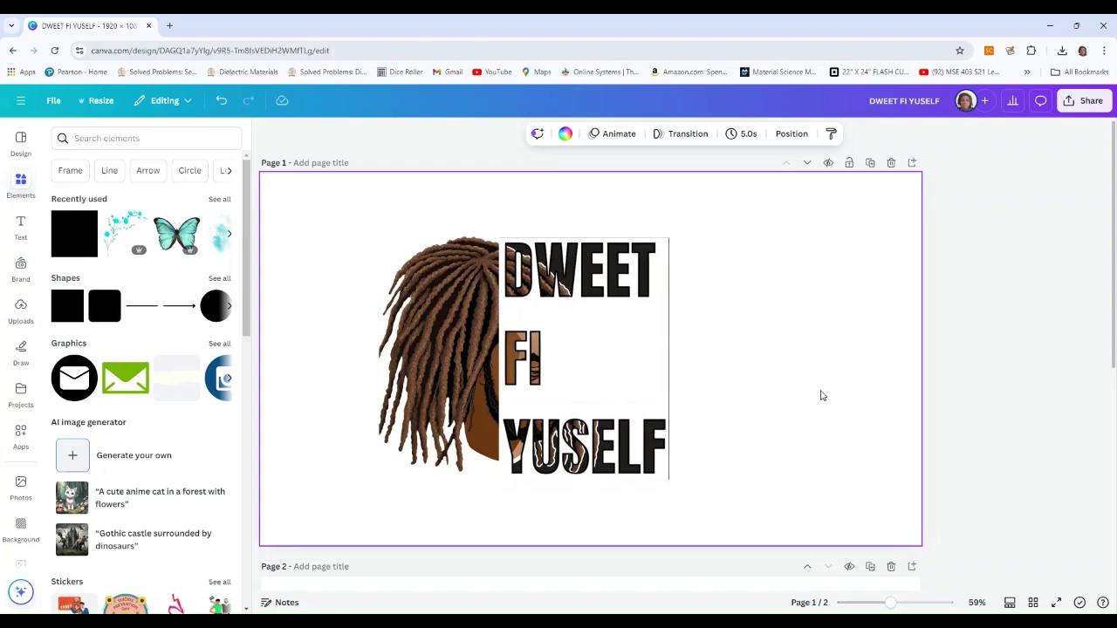
Fill the backing rectangle behind the lettering with the yellow-to-orange gradient
key("alt+1")
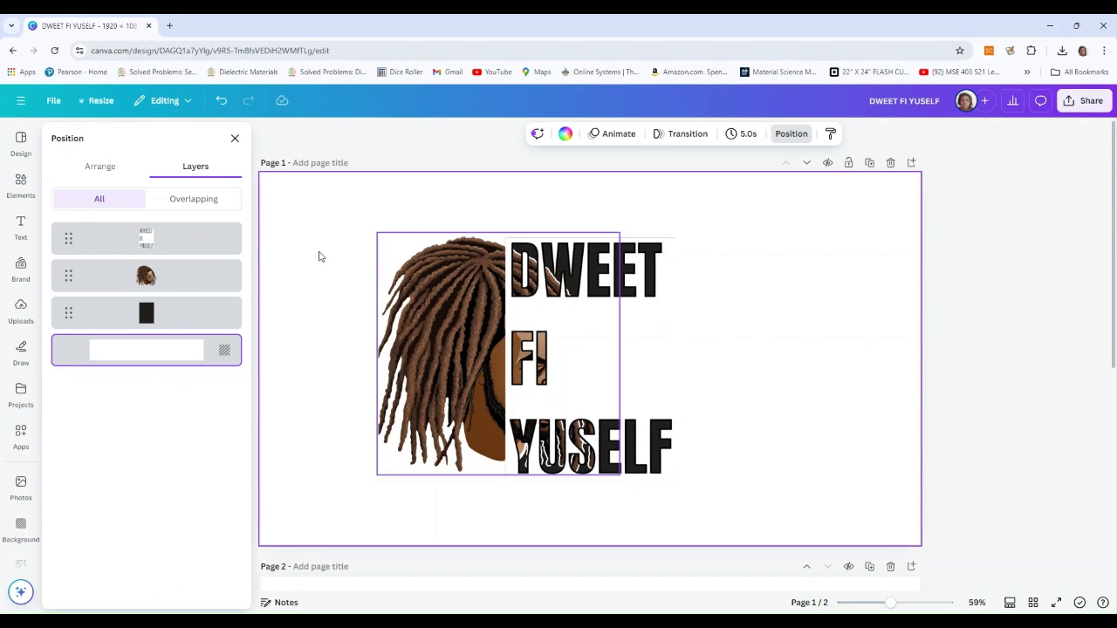
left_click(146, 315)
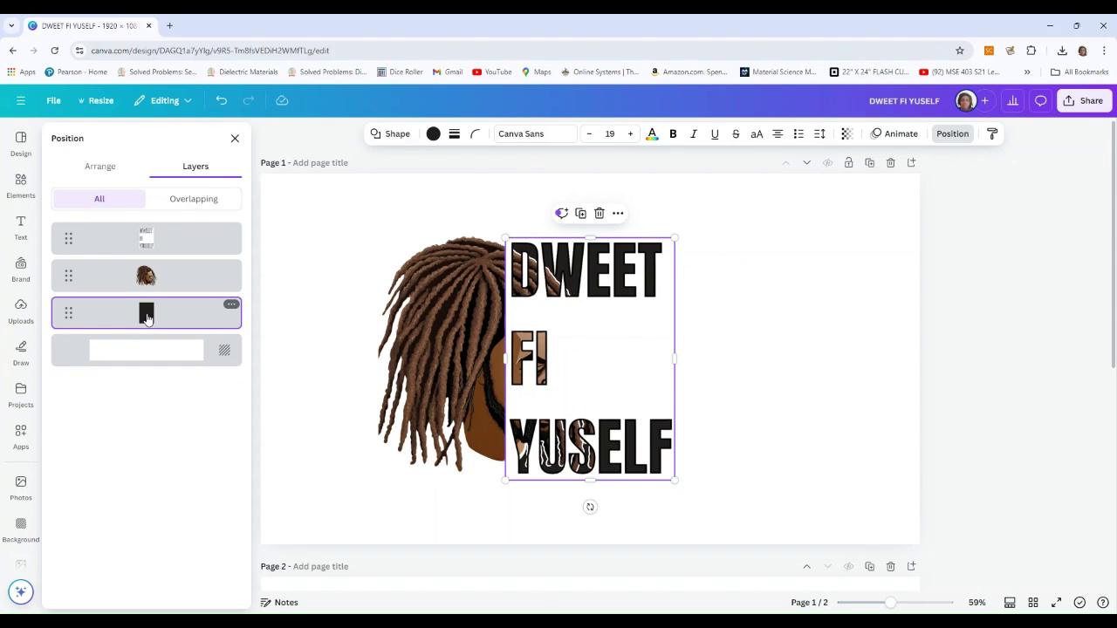
left_click(434, 136)
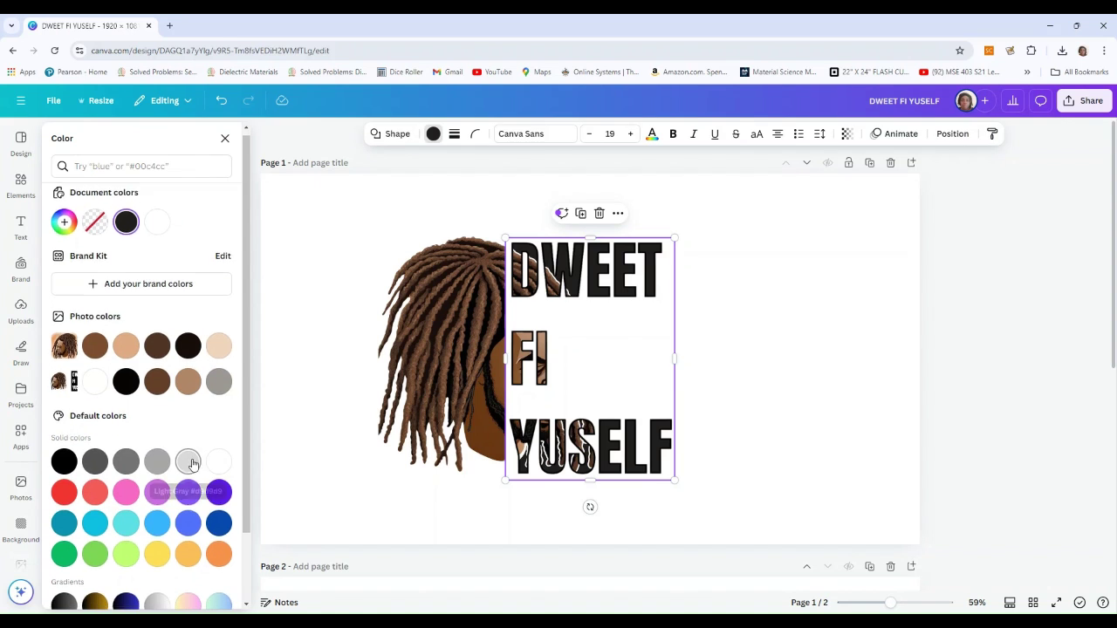
scroll(187, 461, "down", 1)
left_click(158, 589)
left_click(959, 370)
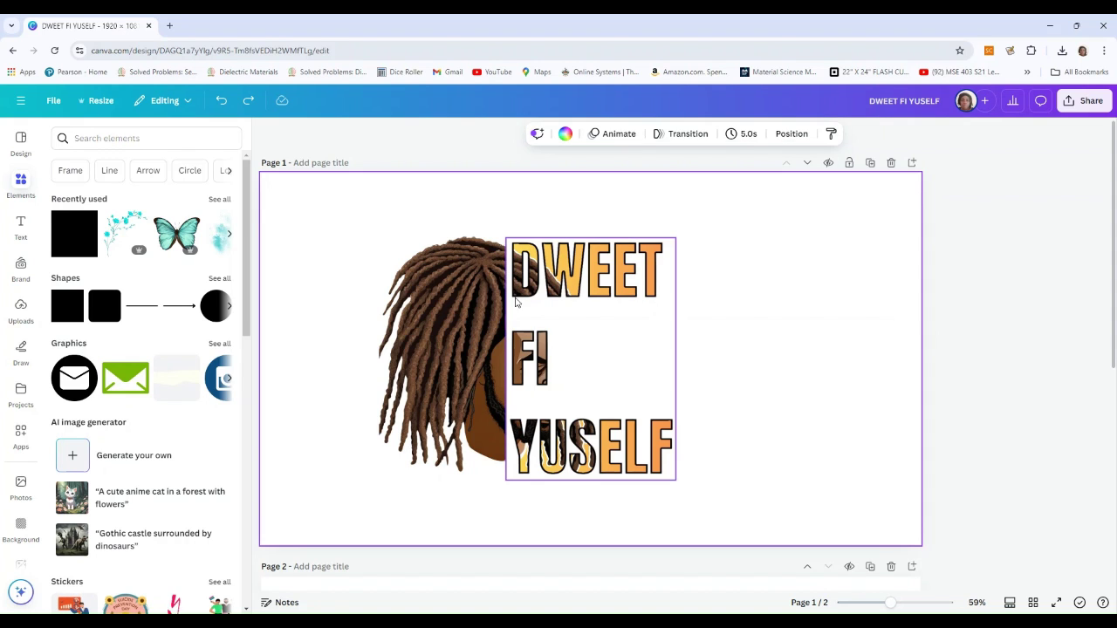
Try teal-to-green, pink-to-yellow and solid light orange fills on the backing rectangle, settling on the black-to-grey gradient
left_click(801, 142)
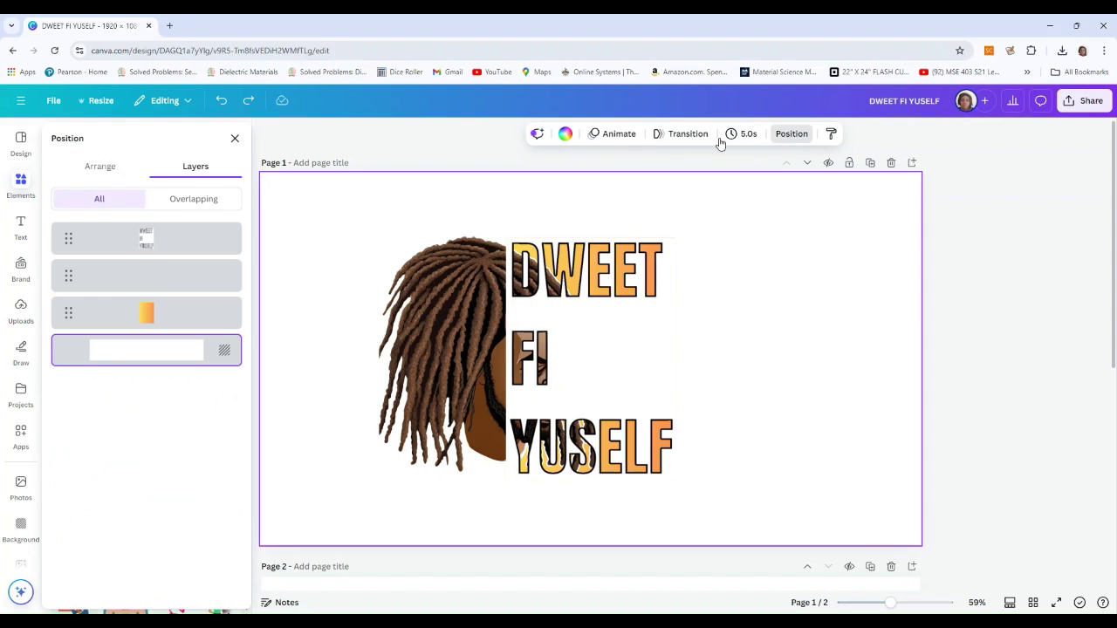
left_click(141, 316)
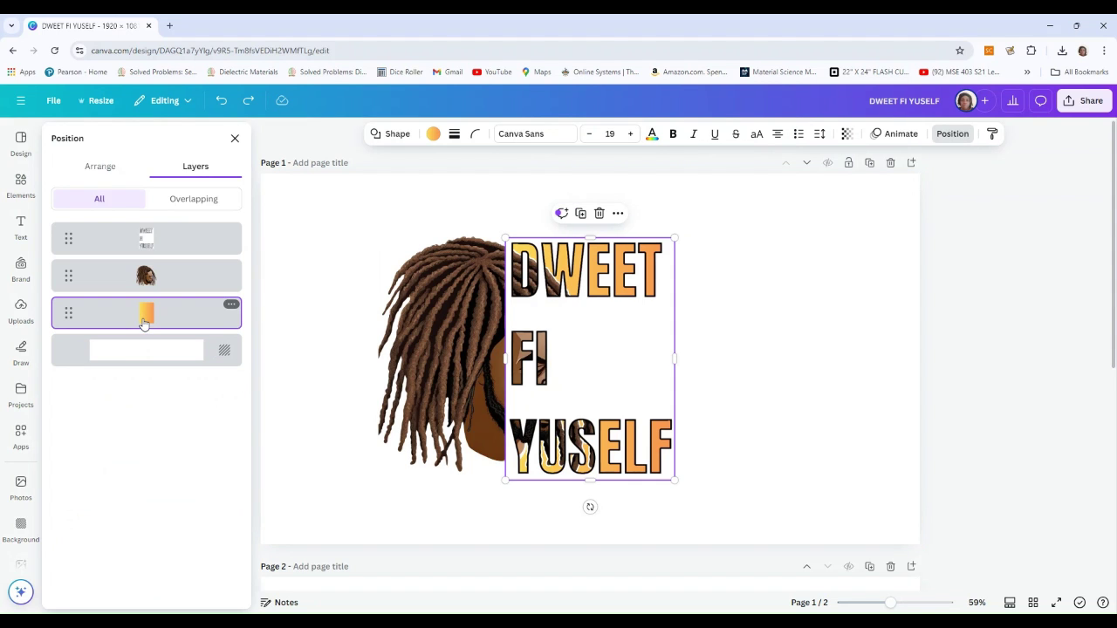
left_click(432, 137)
scroll(143, 526, "down", 2)
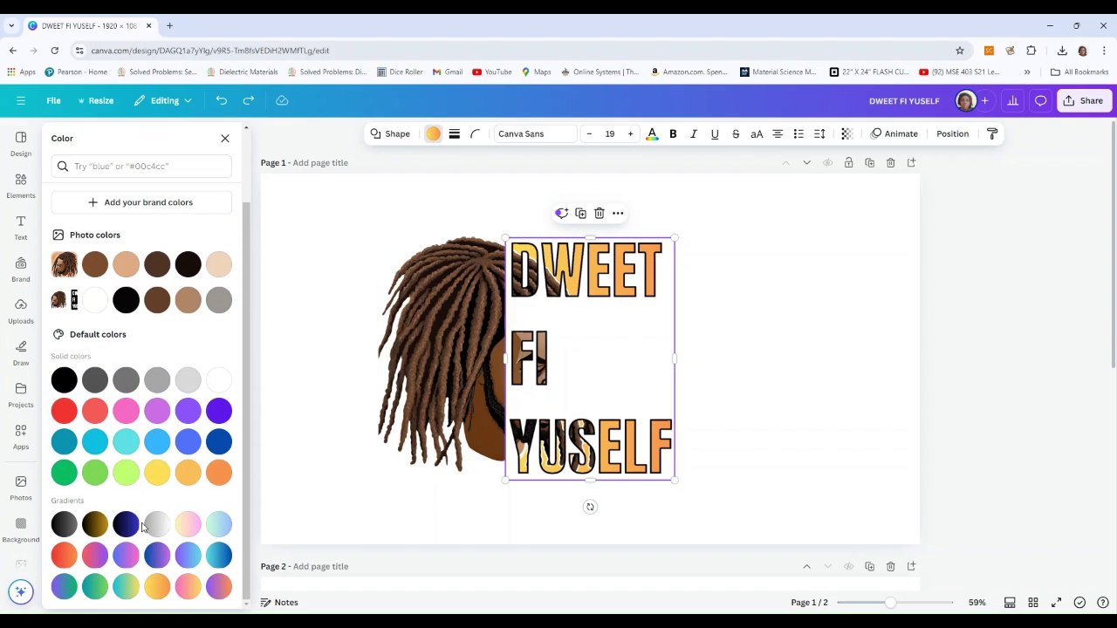
left_click(95, 587)
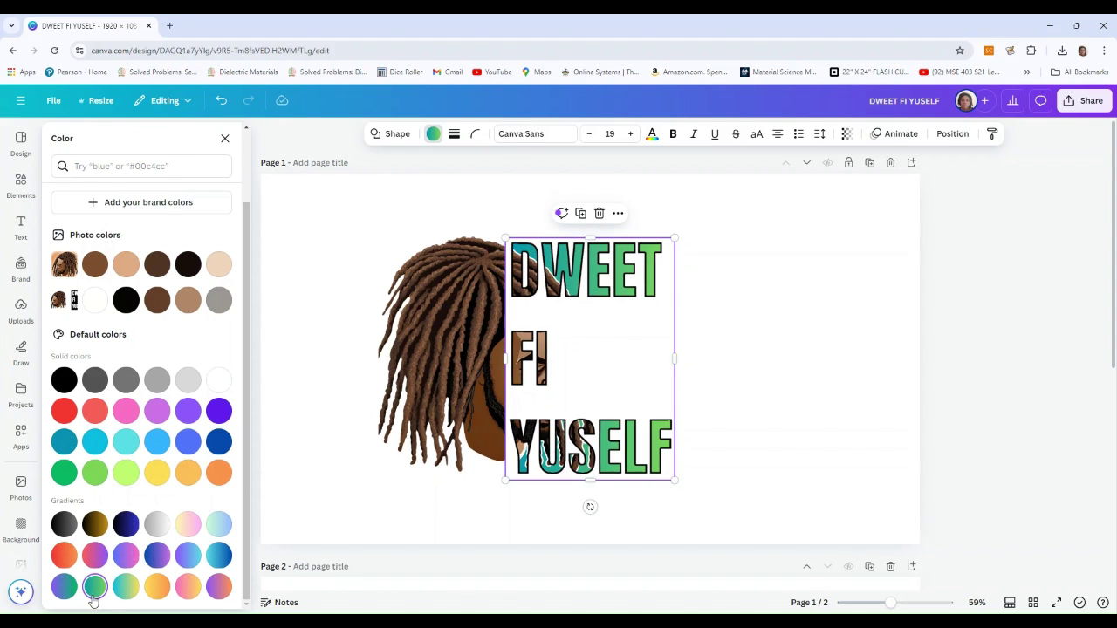
left_click(188, 588)
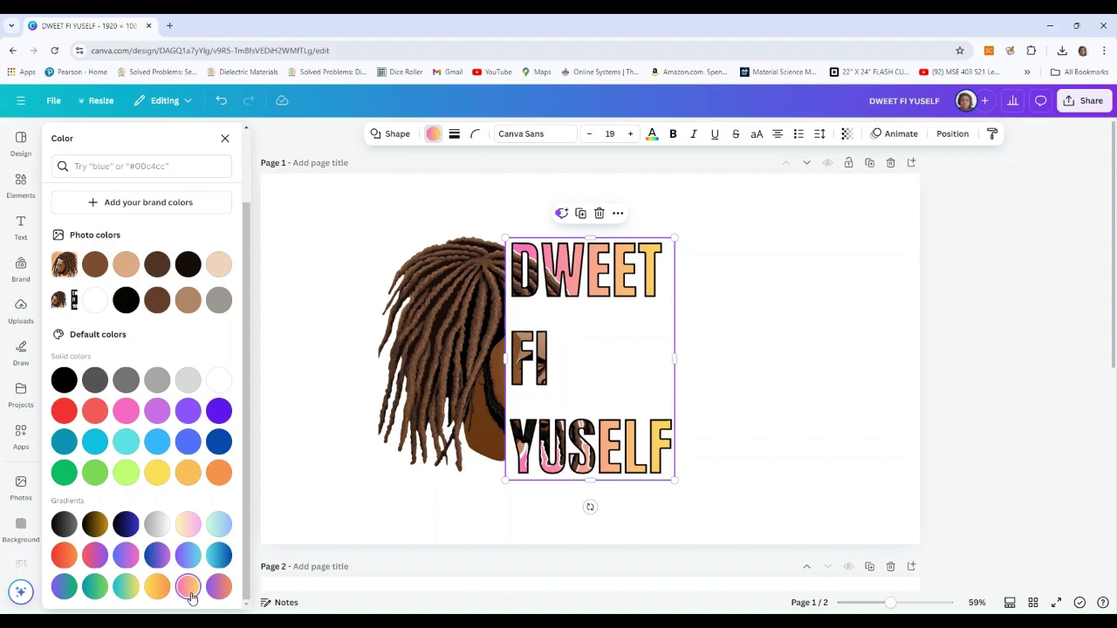
left_click(191, 480)
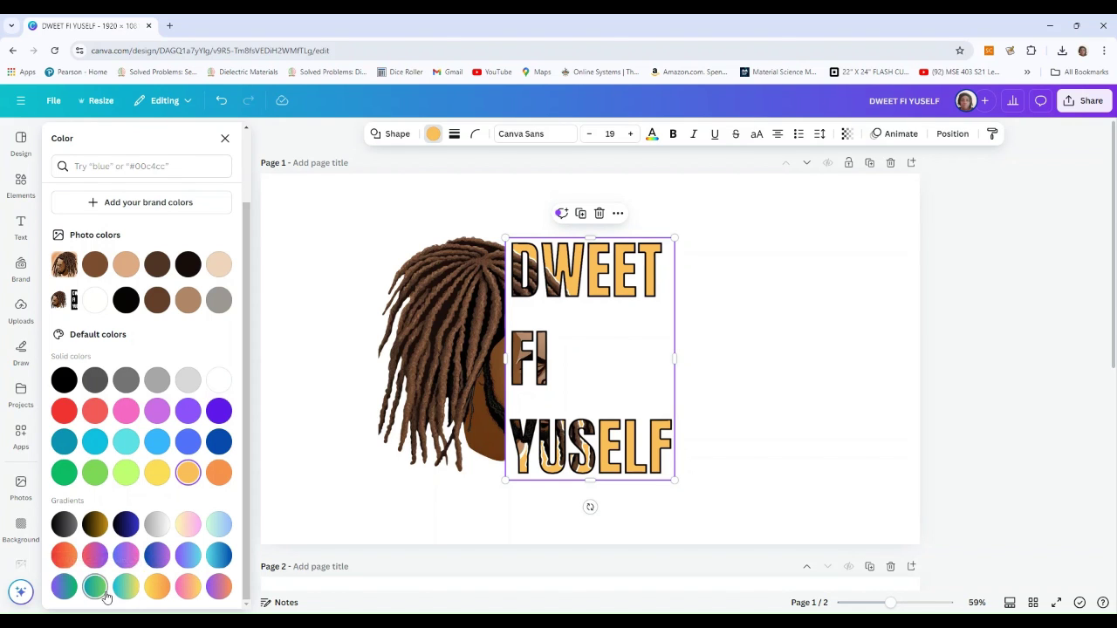
left_click(66, 526)
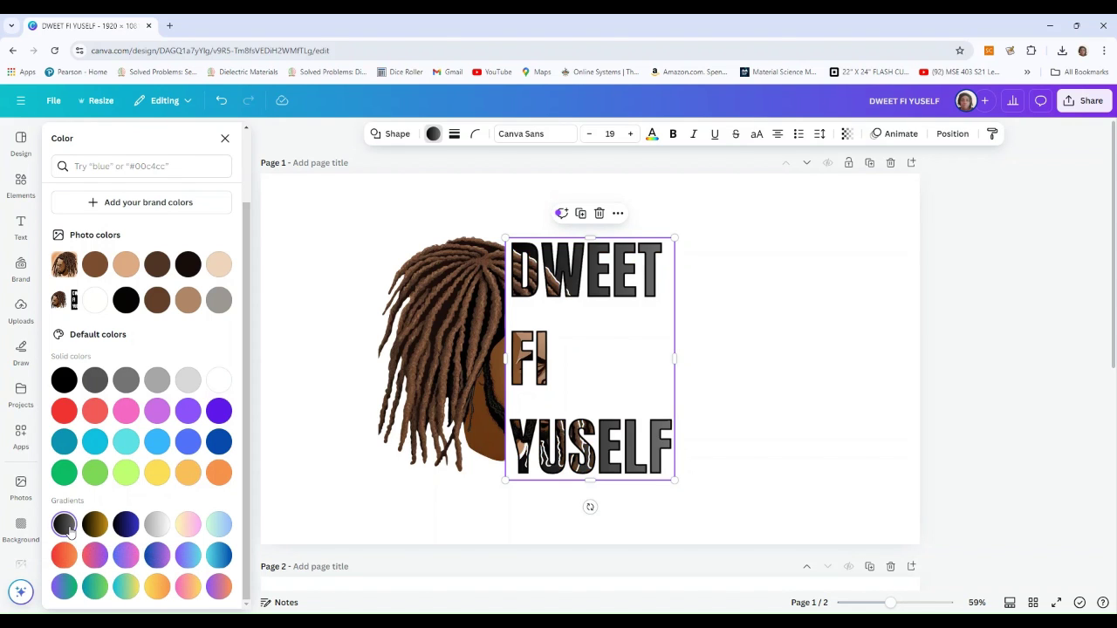
left_click(820, 518)
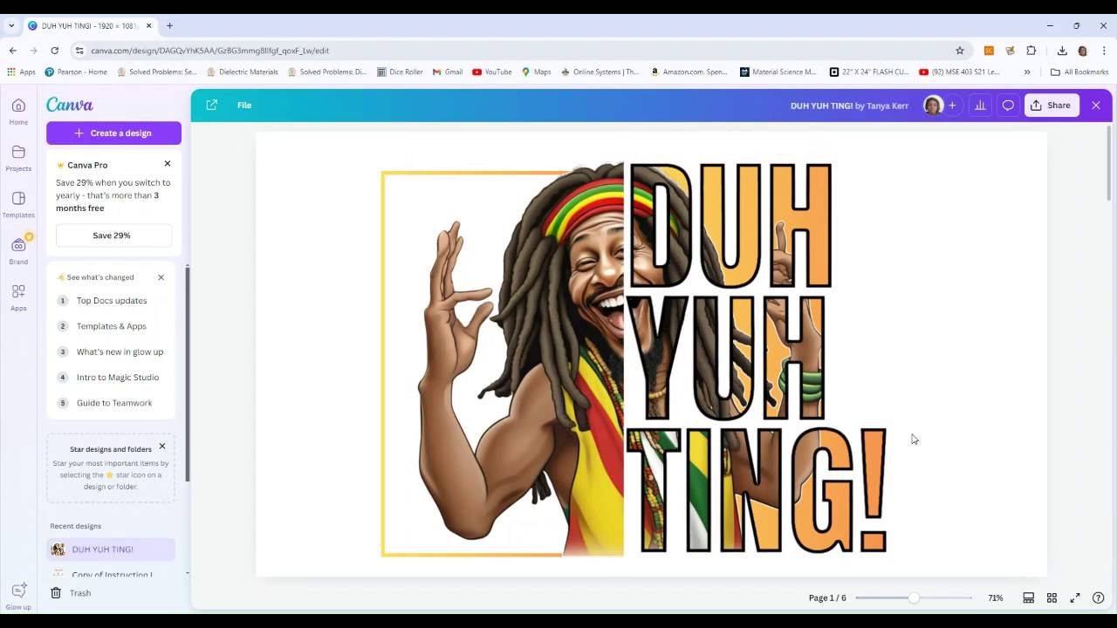
Look through the pages of the DUH YUH TING! design to compare its letter fill and frame colour variations
scroll(953, 469, "down", 4)
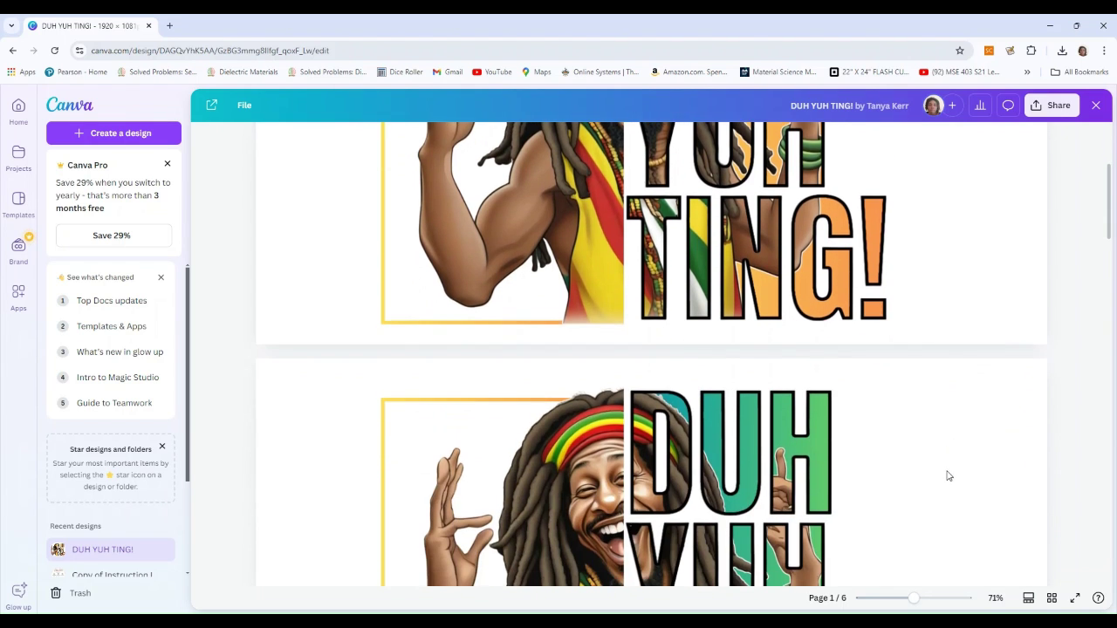
scroll(947, 476, "down", 3)
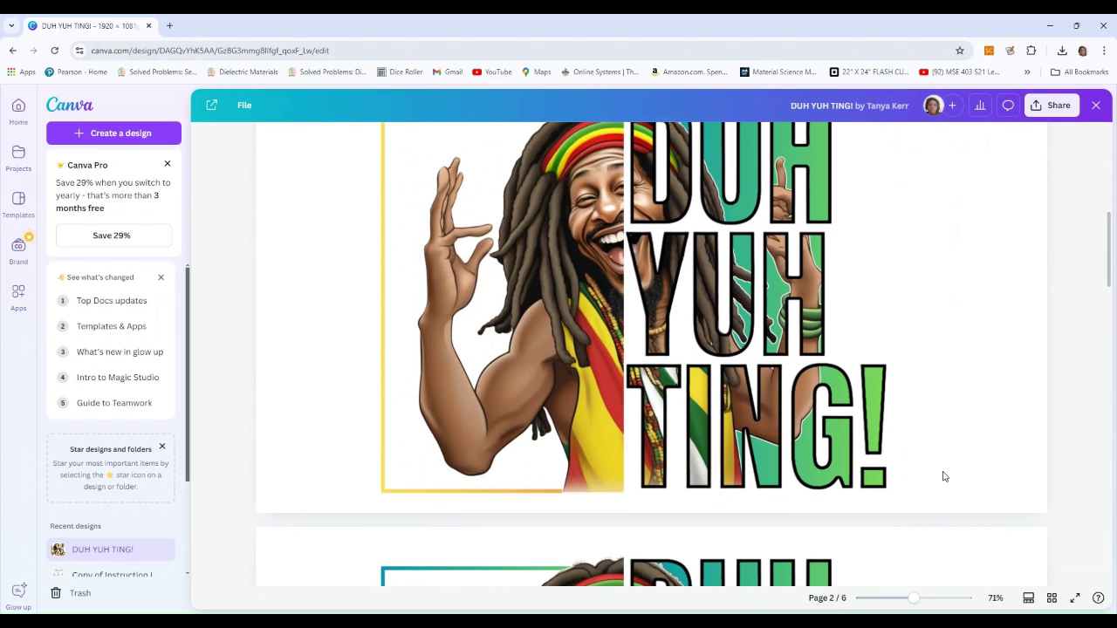
scroll(938, 473, "down", 1)
scroll(938, 473, "down", 8)
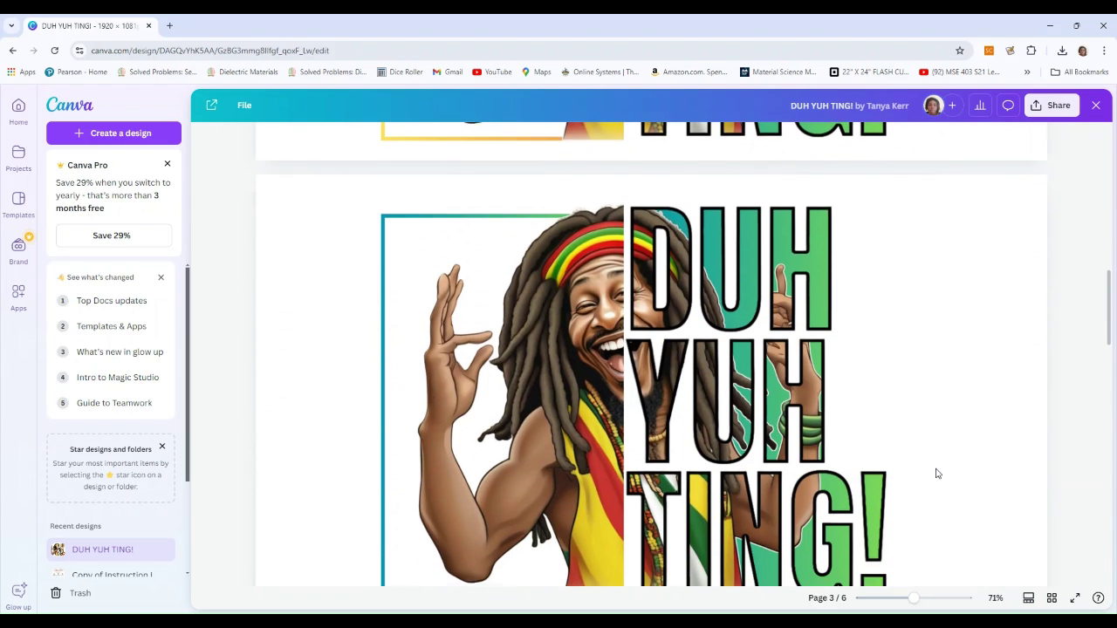
scroll(936, 473, "down", 2)
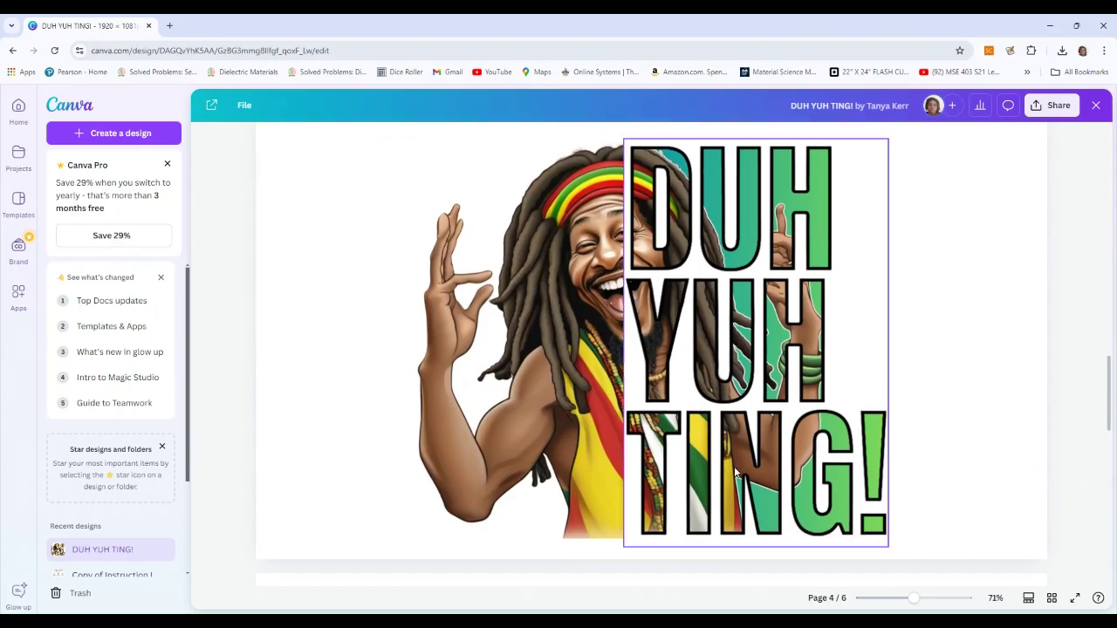